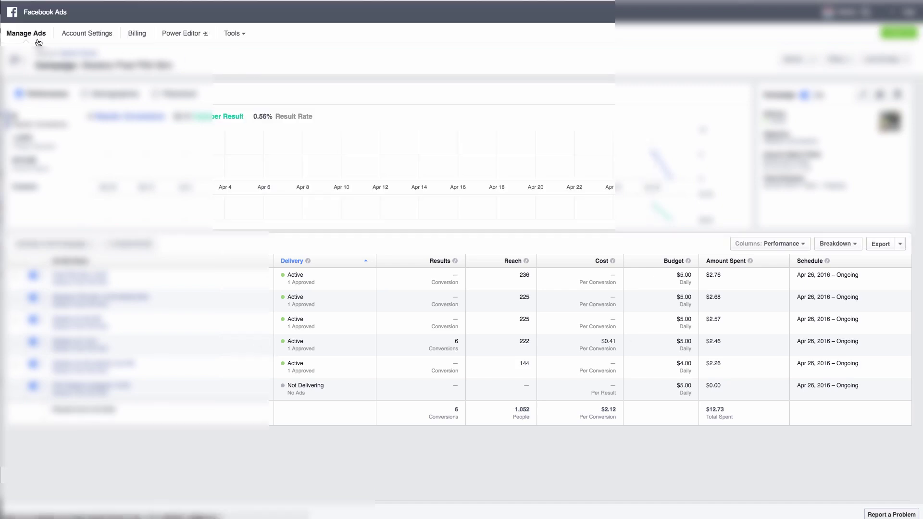
# Step: Open the ad account's Facebook pixel page and display the pixel code
pyautogui.click(238, 38)
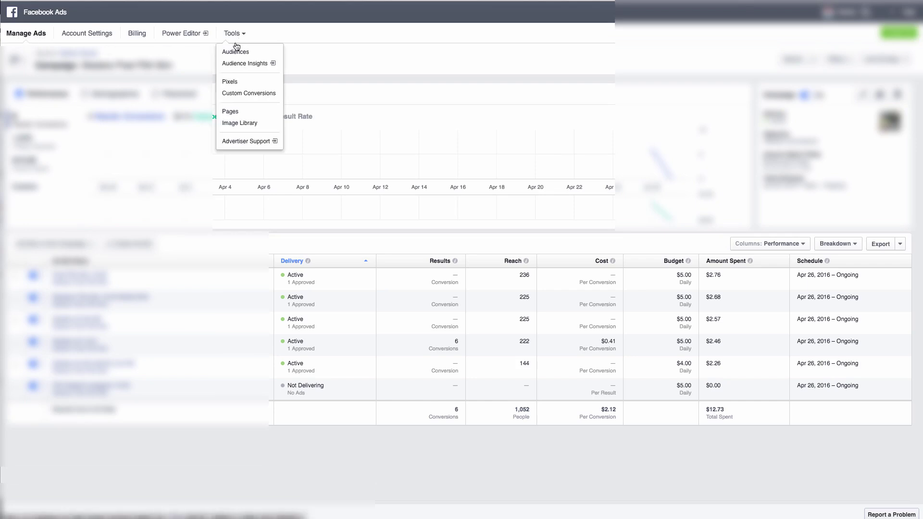
pyautogui.click(249, 85)
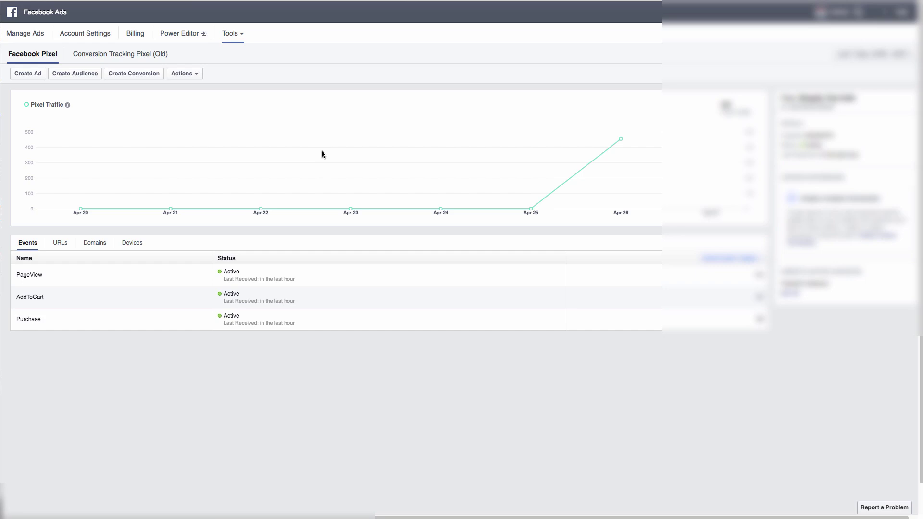
pyautogui.click(197, 74)
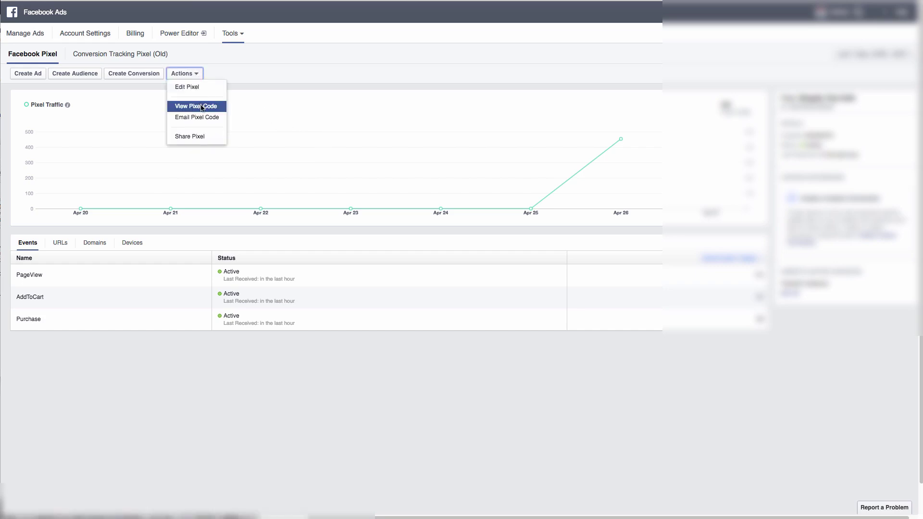
pyautogui.click(202, 106)
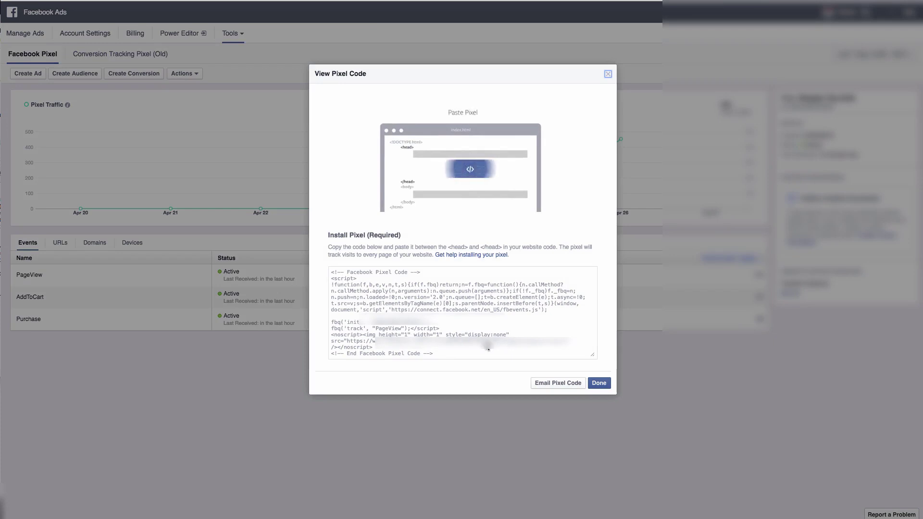
# Step: Bring the untitled text document with the pixel code into view and insert three blank lines above its total_price line
pyautogui.moveTo(5, 163); pyautogui.dragTo(384, 176)
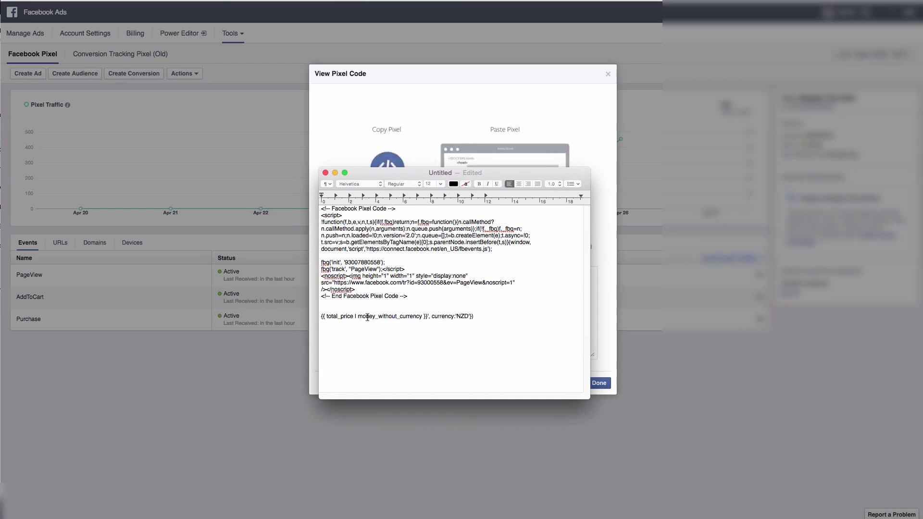
pyautogui.click(338, 311)
pyautogui.press('Return')
pyautogui.press('Return')
pyautogui.press('Return')
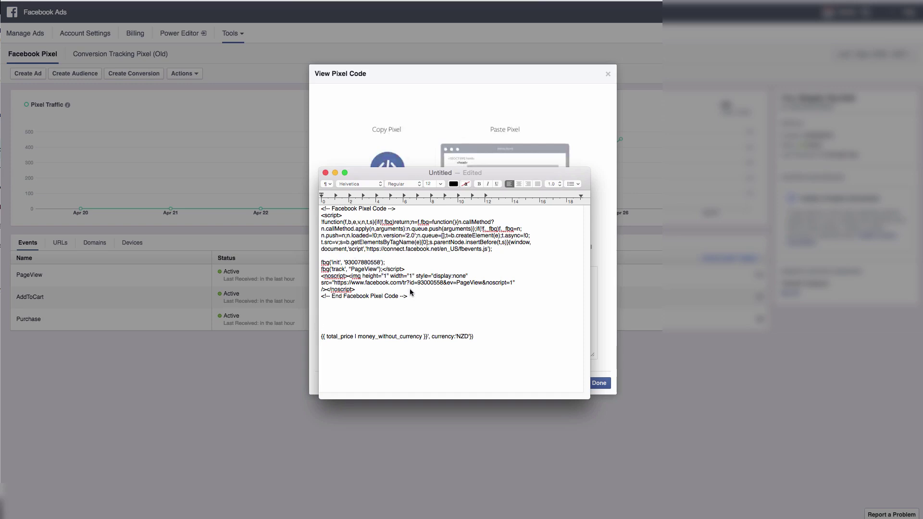
# Step: Copy the whole Facebook Pixel Code block, from its opening comment to its end comment, in the text document
pyautogui.moveTo(406, 271); pyautogui.dragTo(322, 273)
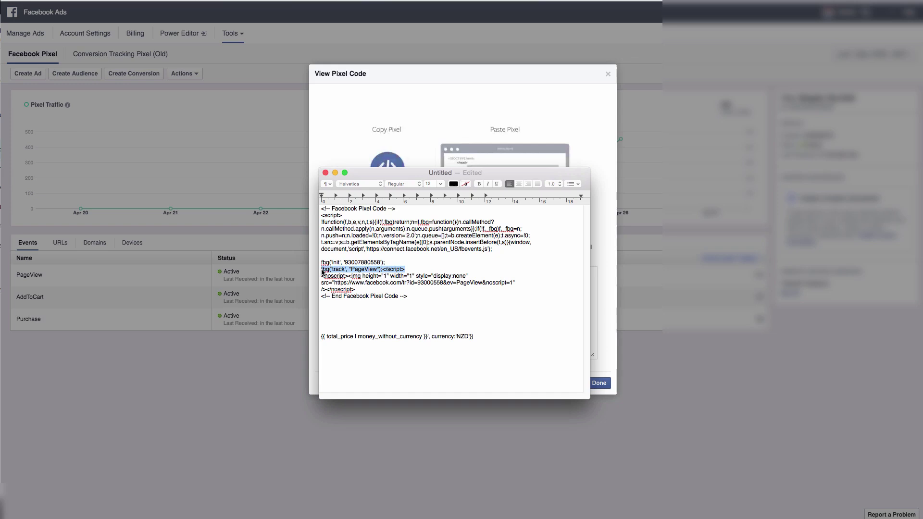
pyautogui.click(371, 270)
pyautogui.moveTo(408, 270); pyautogui.dragTo(321, 270)
pyautogui.click(429, 300)
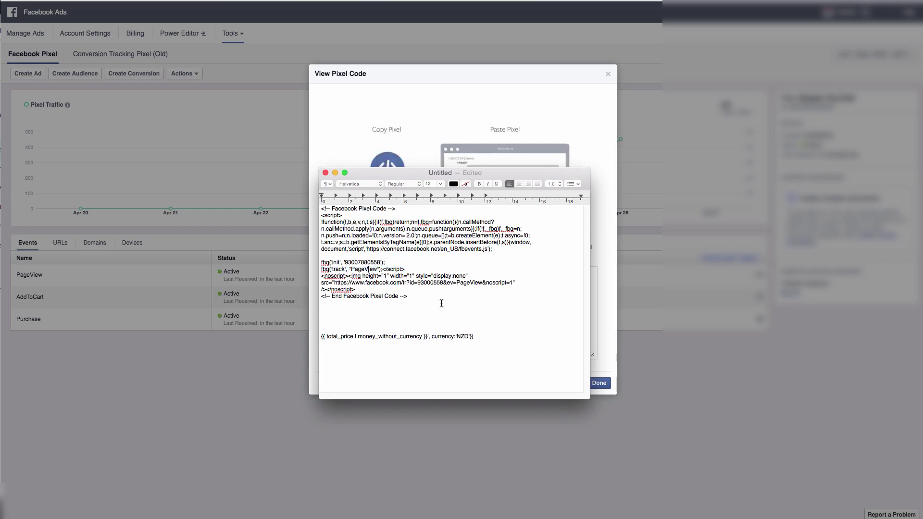
pyautogui.moveTo(427, 300); pyautogui.dragTo(321, 207)
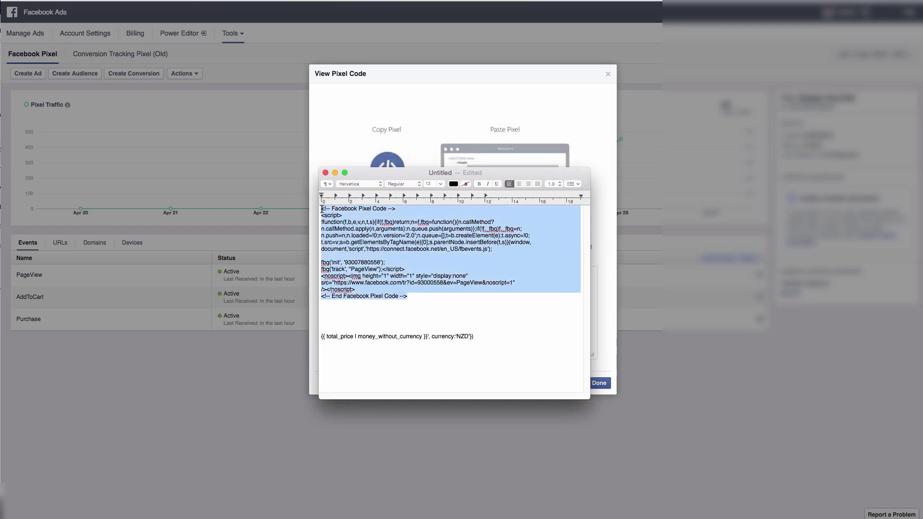
pyautogui.rightClick(343, 222)
pyautogui.click(361, 261)
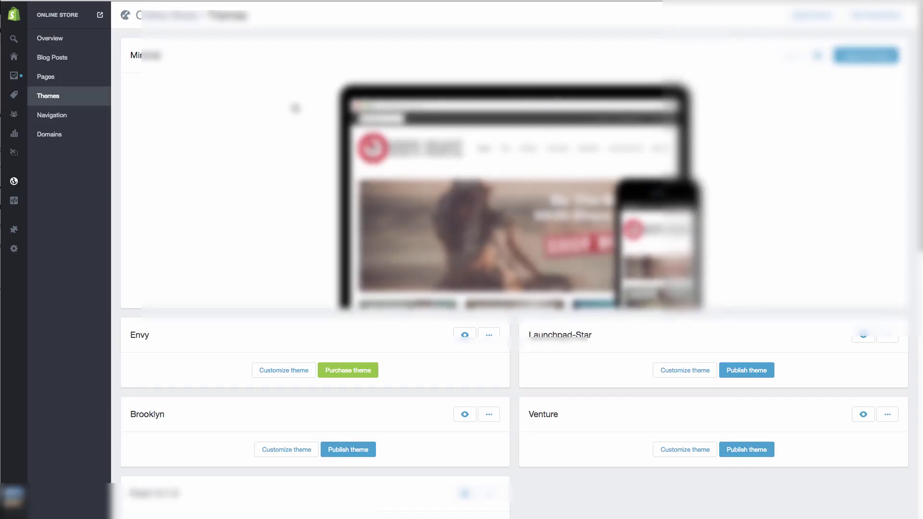
# Step: Switch to Shopify and open the Minimal theme's theme.liquid layout file for HTML/CSS editing
pyautogui.moveTo(15, 184)
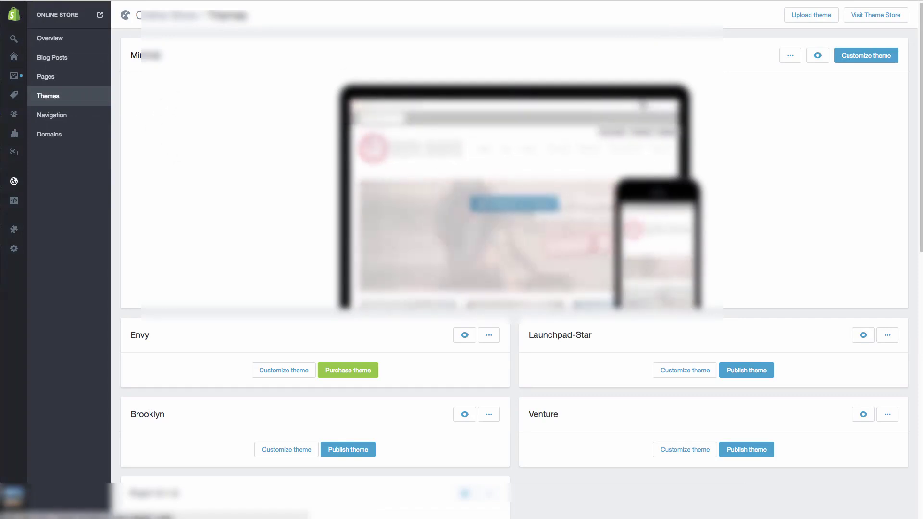
pyautogui.click(790, 56)
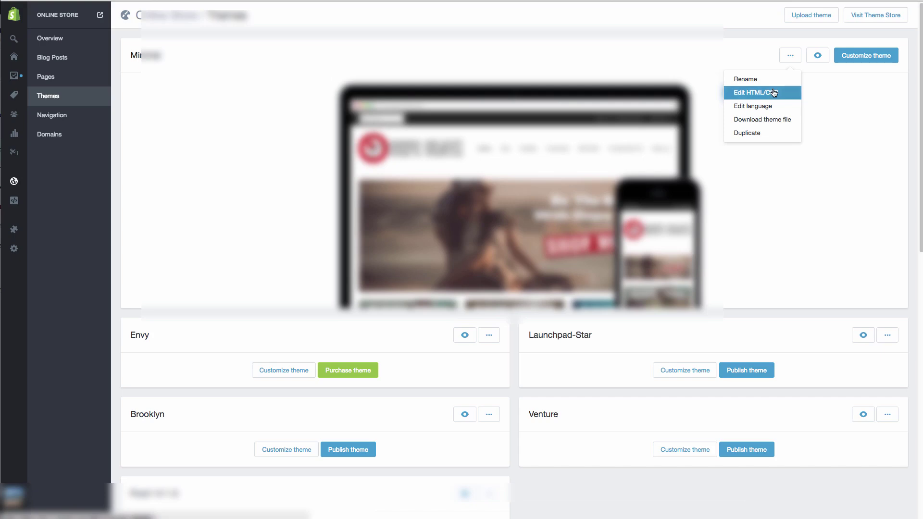
pyautogui.click(774, 93)
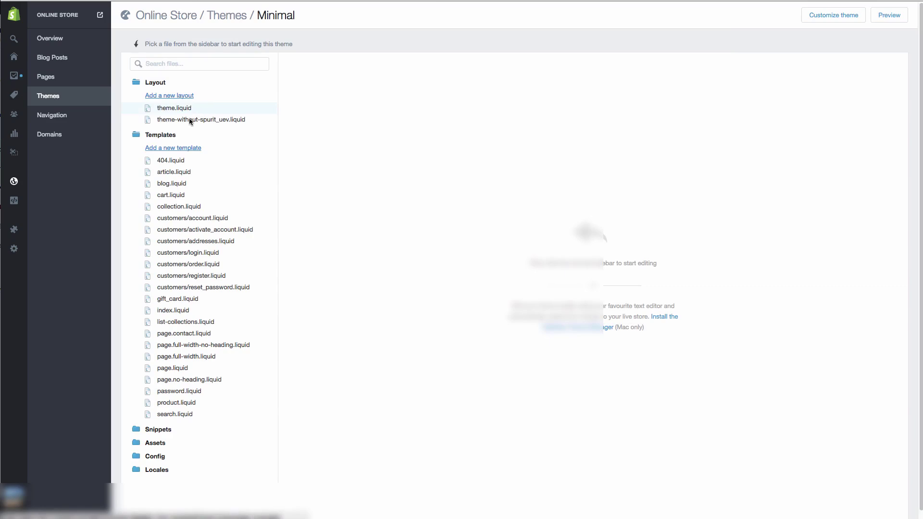
pyautogui.click(204, 110)
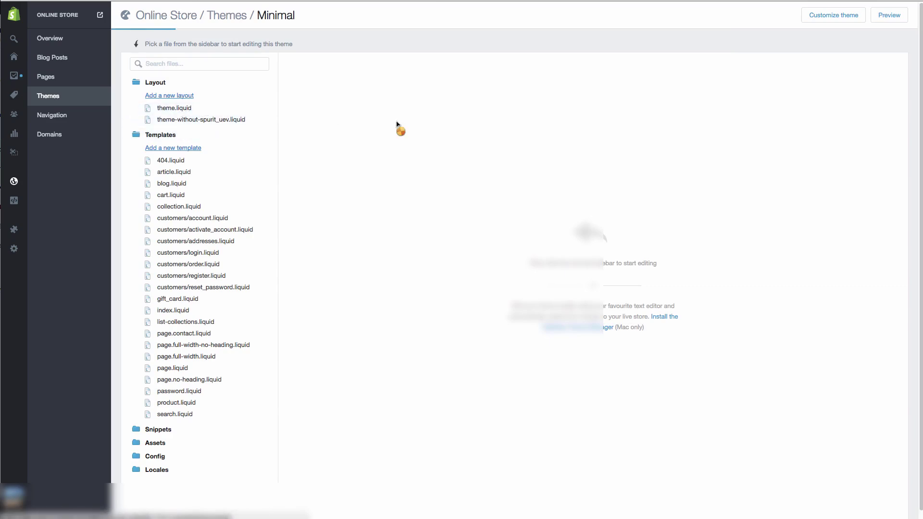
# Step: Delete the existing code block between the last endif and the closing head tag in theme.liquid
pyautogui.scroll(-8, 378, 245)
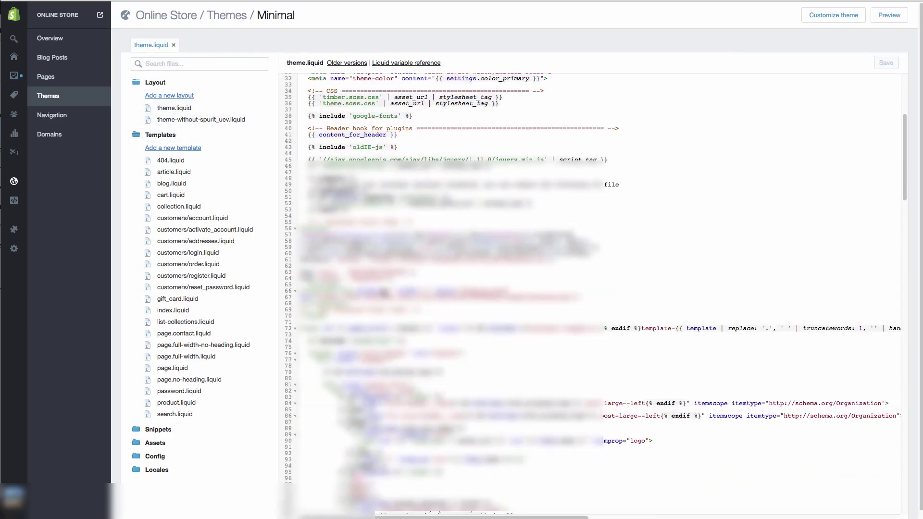
pyautogui.moveTo(353, 311); pyautogui.dragTo(303, 225)
pyautogui.press('BackSpace')
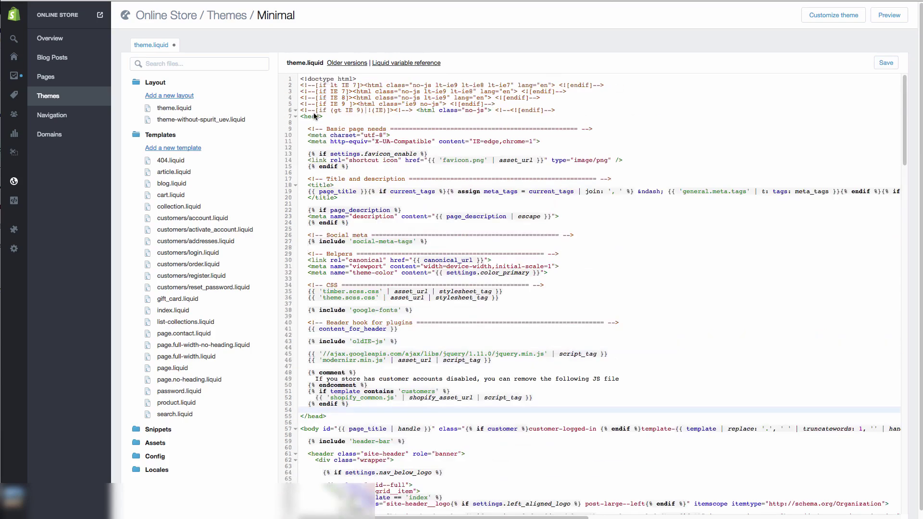
# Step: Paste the copied Facebook Pixel Code just above theme.liquid's closing head tag and highlight its PageView tracking line
pyautogui.click(314, 116)
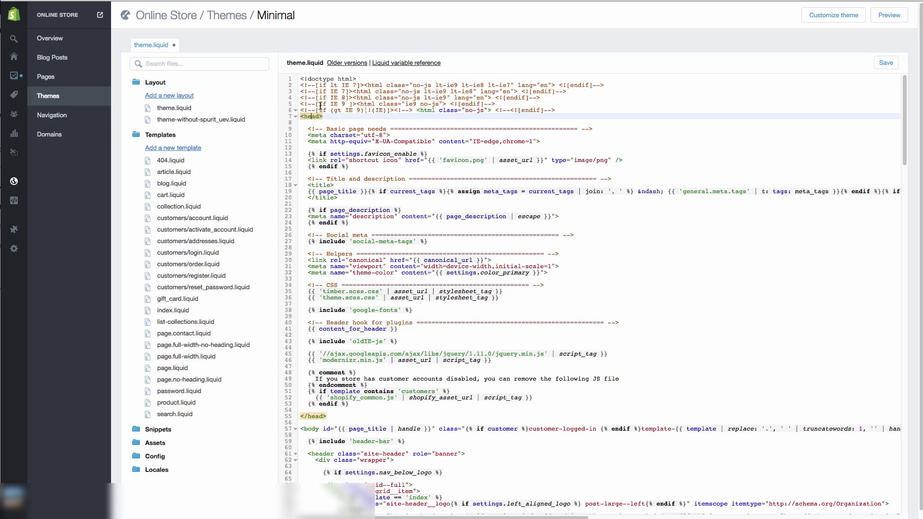
pyautogui.scroll(-2, 322, 404)
pyautogui.click(352, 358)
pyautogui.press('Return')
pyautogui.press('Return')
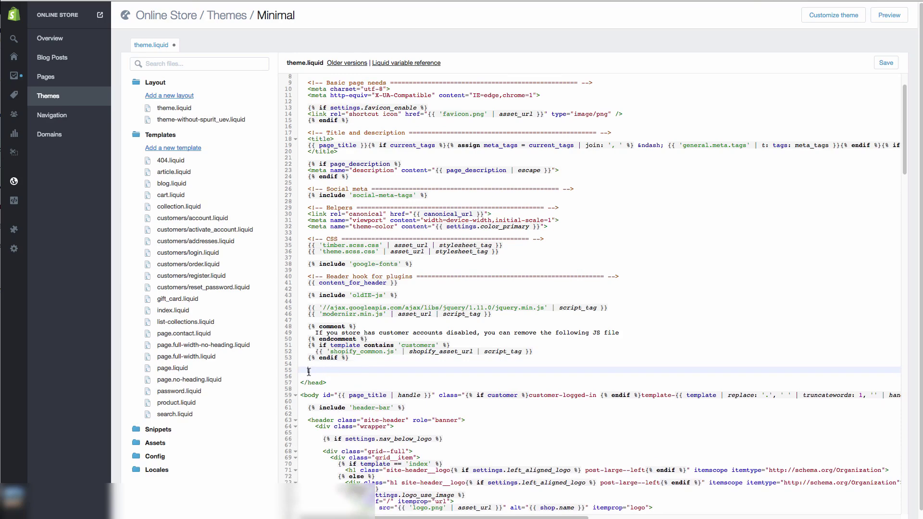
pyautogui.hotkey('ctrl', 'v')
pyautogui.scroll(-2, 390, 364)
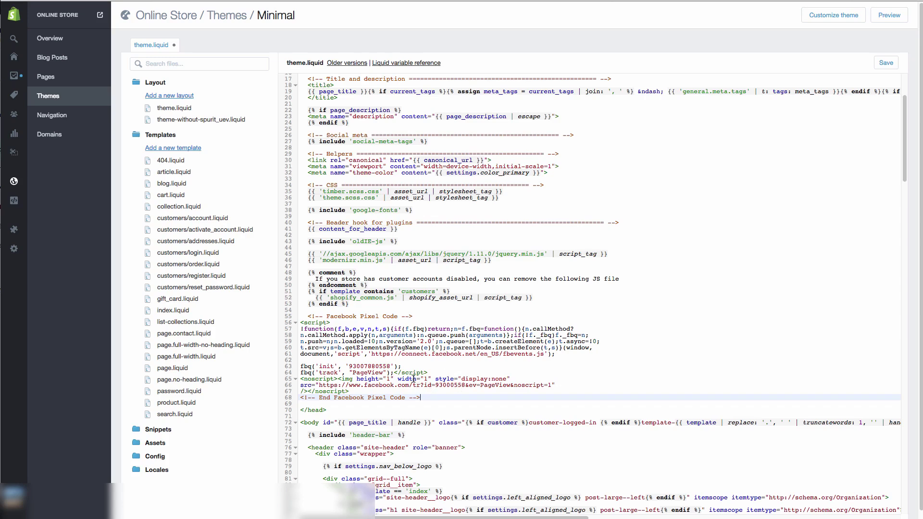
pyautogui.scroll(-3, 413, 381)
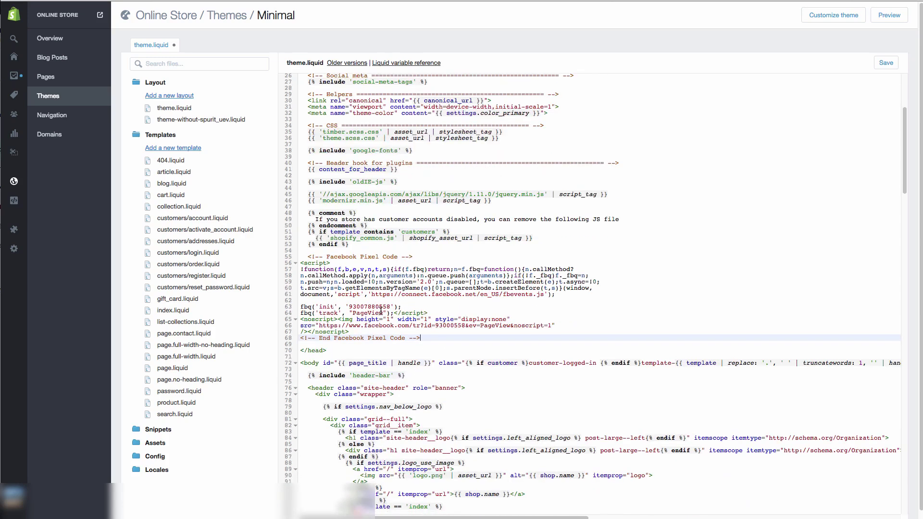
pyautogui.moveTo(300, 313); pyautogui.dragTo(429, 313)
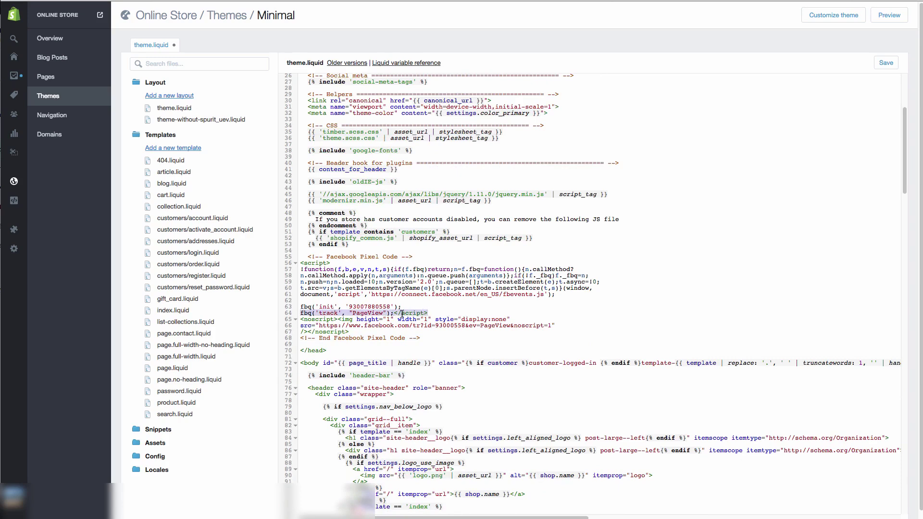
pyautogui.click(436, 314)
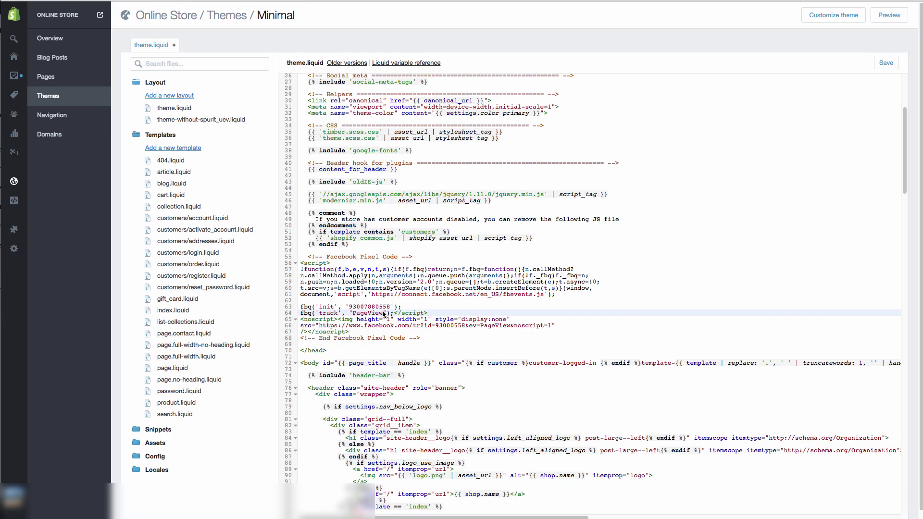
pyautogui.moveTo(315, 313); pyautogui.dragTo(392, 315)
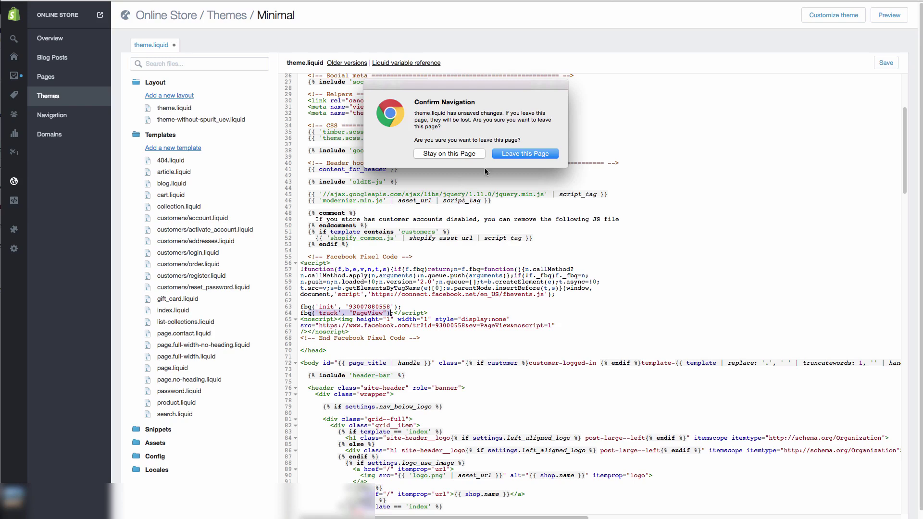
# Step: Leave the theme editor without saving and open Shopify's Checkout settings, enlarging the scripts box above the checkout language section
pyautogui.click(474, 154)
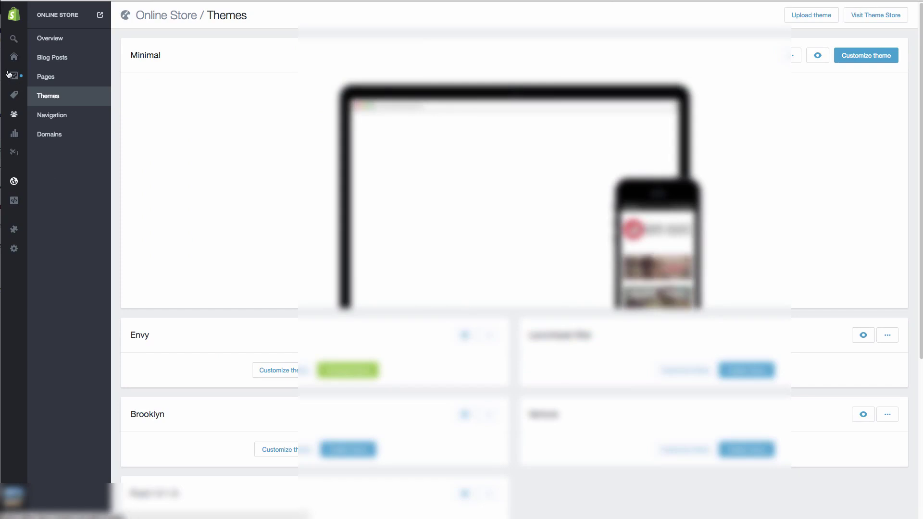
pyautogui.moveTo(8, 74)
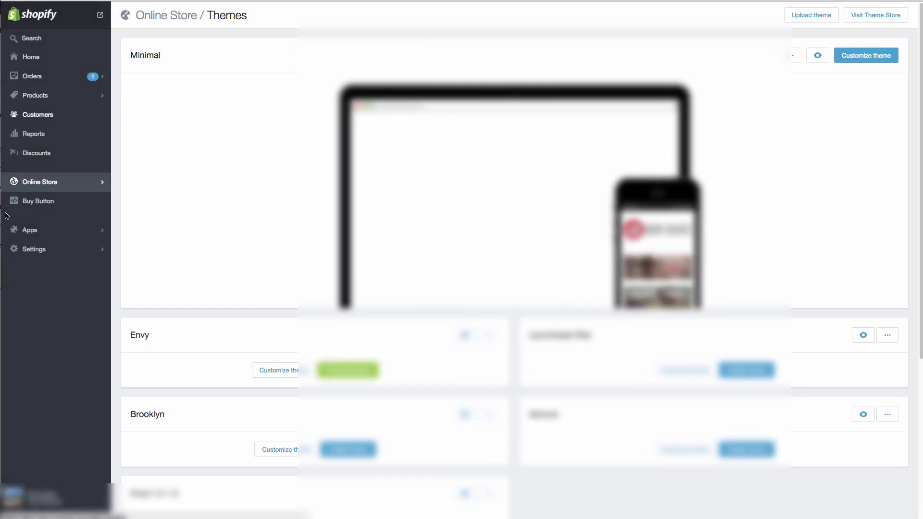
pyautogui.click(35, 251)
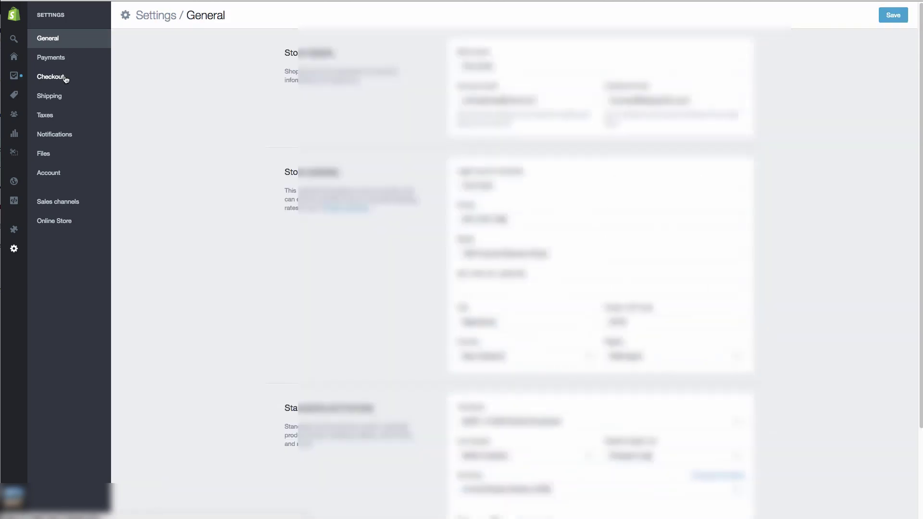
pyautogui.click(66, 79)
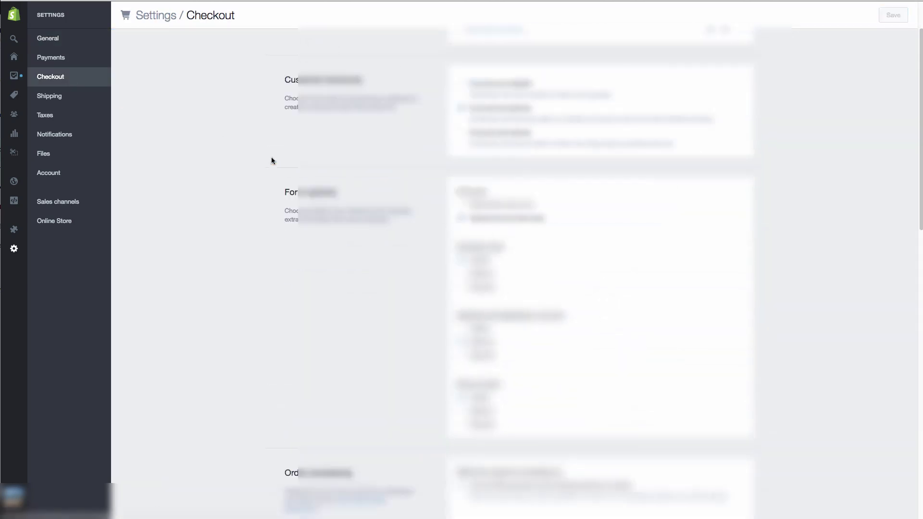
pyautogui.scroll(-2, 271, 159)
pyautogui.scroll(-8, 271, 157)
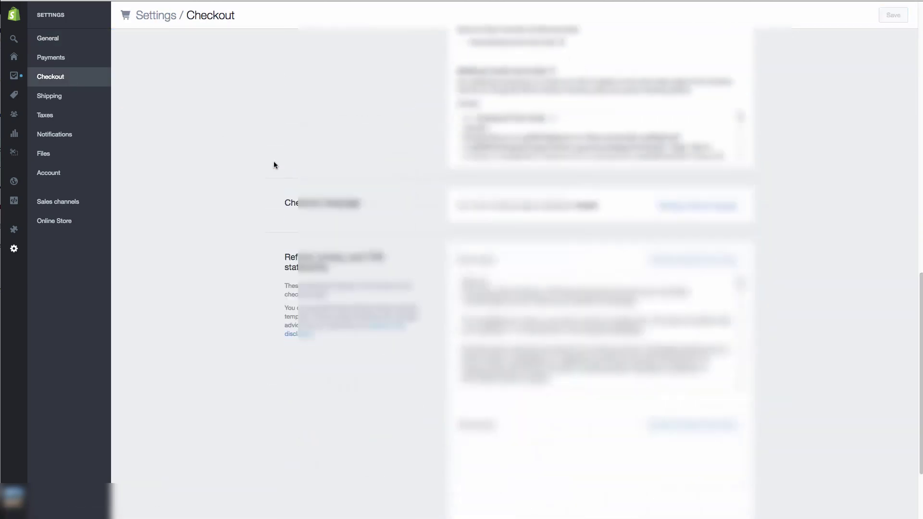
pyautogui.moveTo(740, 155); pyautogui.dragTo(794, 288)
pyautogui.scroll(1, 397, 178)
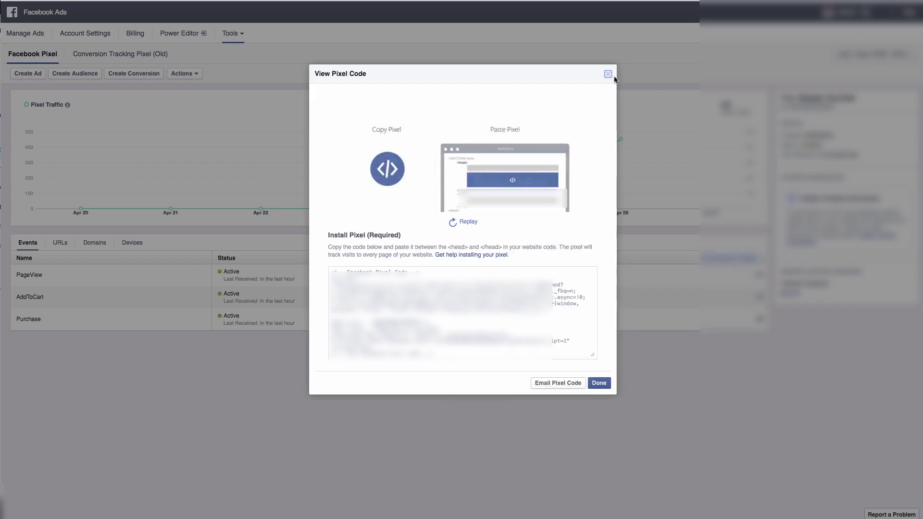
# Step: Switch to Facebook Ads and close the pixel code view
pyautogui.click(605, 72)
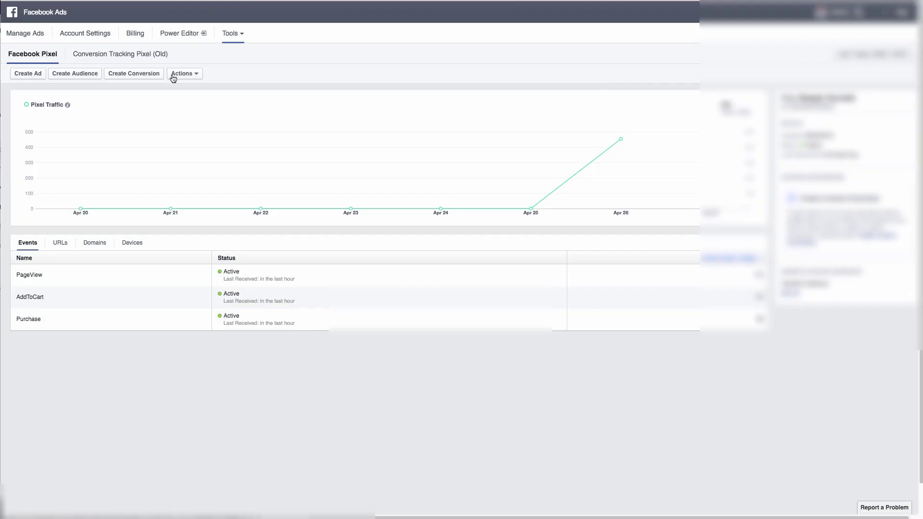
pyautogui.click(149, 76)
pyautogui.click(457, 255)
pyautogui.click(608, 123)
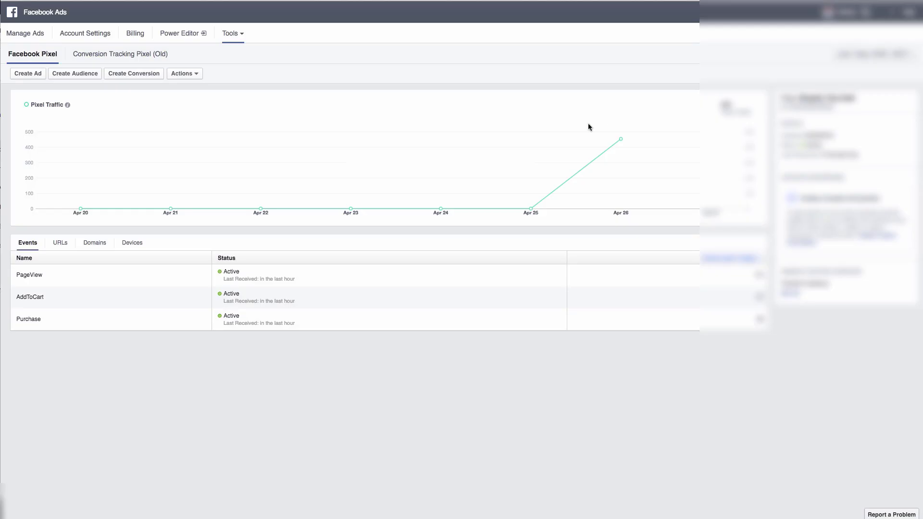
# Step: Start creating a conversion, open the conversion tracking event codes and expand the full list down to the Purchase event
pyautogui.click(156, 76)
pyautogui.click(386, 200)
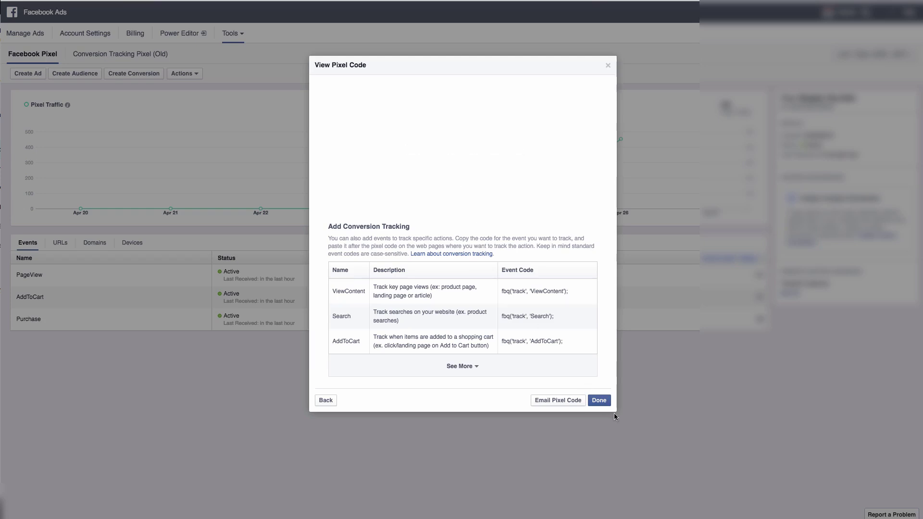
pyautogui.moveTo(625, 433); pyautogui.dragTo(642, 458)
pyautogui.click(519, 315)
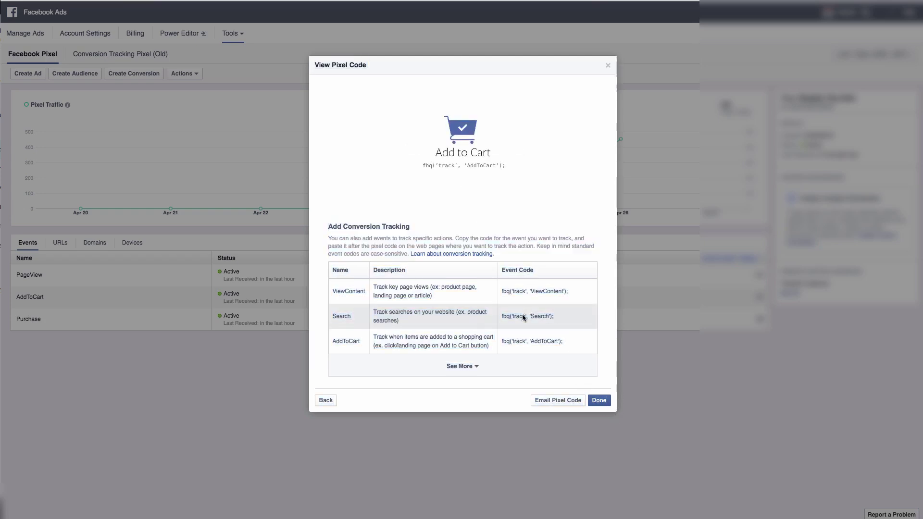
pyautogui.click(472, 365)
pyautogui.scroll(-3, 477, 289)
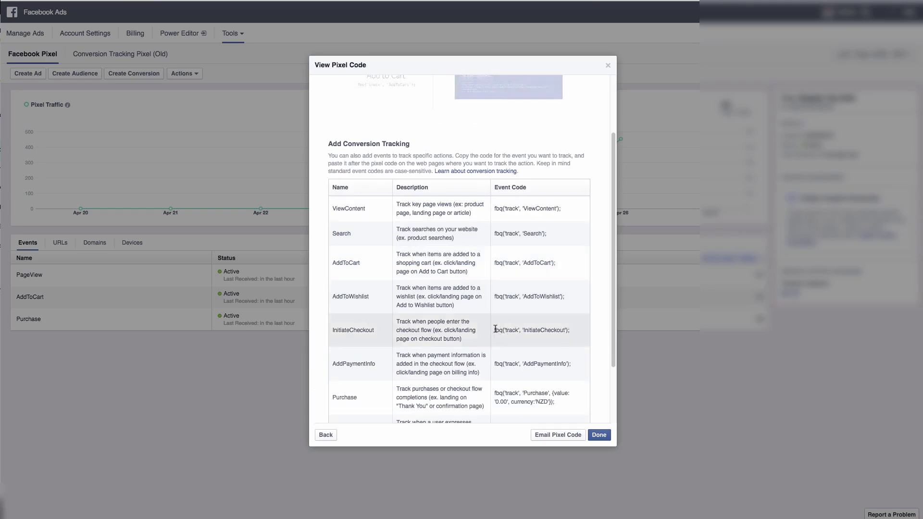
pyautogui.scroll(-1, 557, 330)
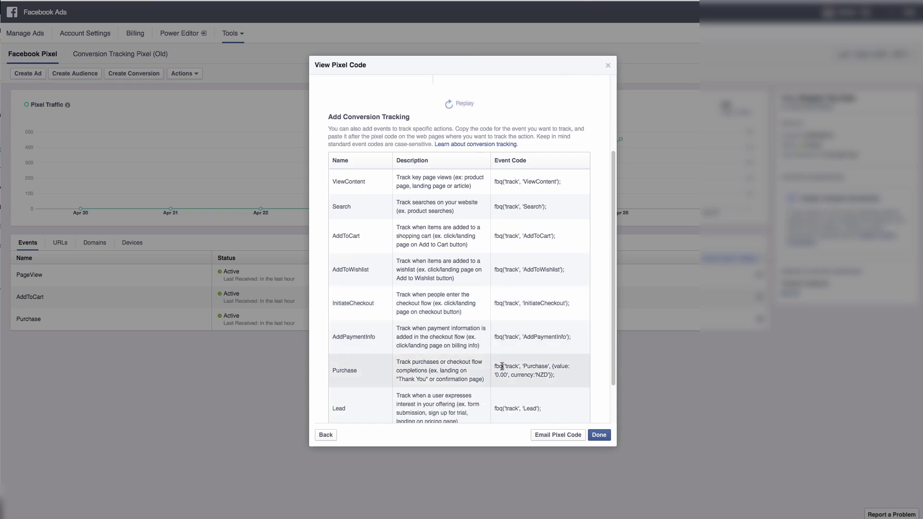
# Step: Copy the Purchase event code from the conversion tracking table and paste it below the PageView line in the untitled text document
pyautogui.scroll(-1, 557, 376)
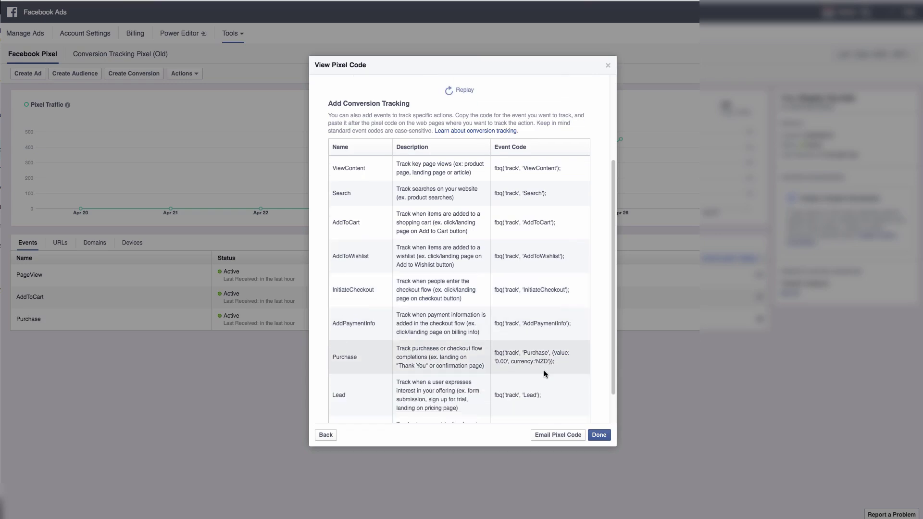
pyautogui.moveTo(555, 363); pyautogui.dragTo(497, 353)
pyautogui.rightClick(505, 352)
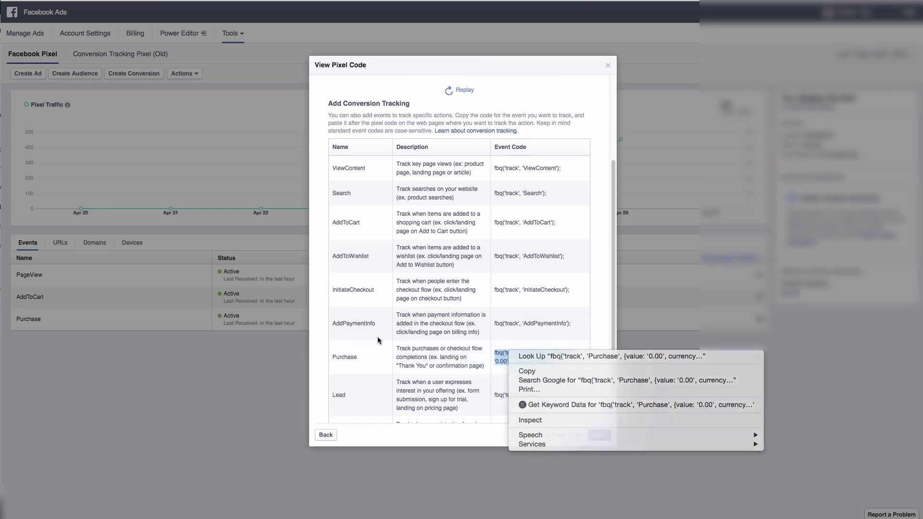
pyautogui.click(522, 371)
pyautogui.press('super+Tab')
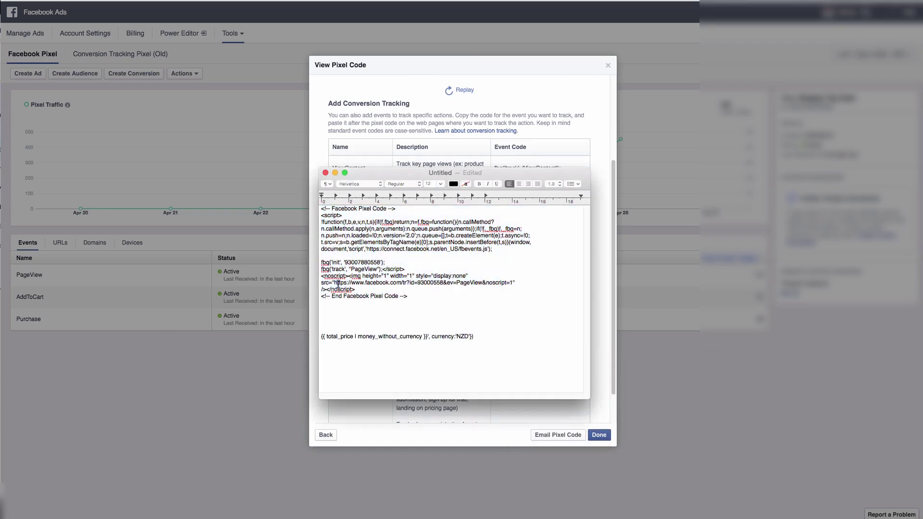
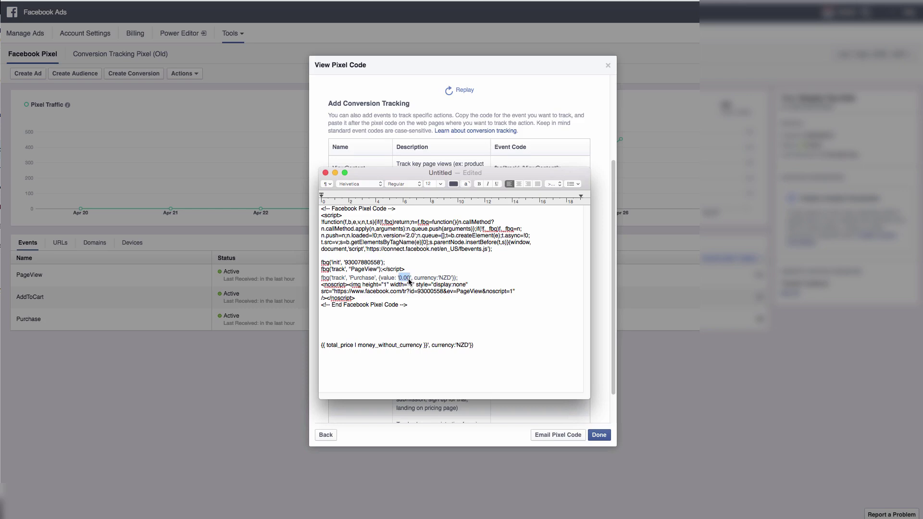
# Step: Set the value in the Purchase event line to 30.00
pyautogui.press('BackSpace')
pyautogui.write('30.00')
# Step: Replace the Purchase event's value with the total_price | money_without_currency snippet, including its NZD currency part, copied from the end of the document
pyautogui.moveTo(458, 345); pyautogui.dragTo(351, 348)
pyautogui.rightClick(340, 345)
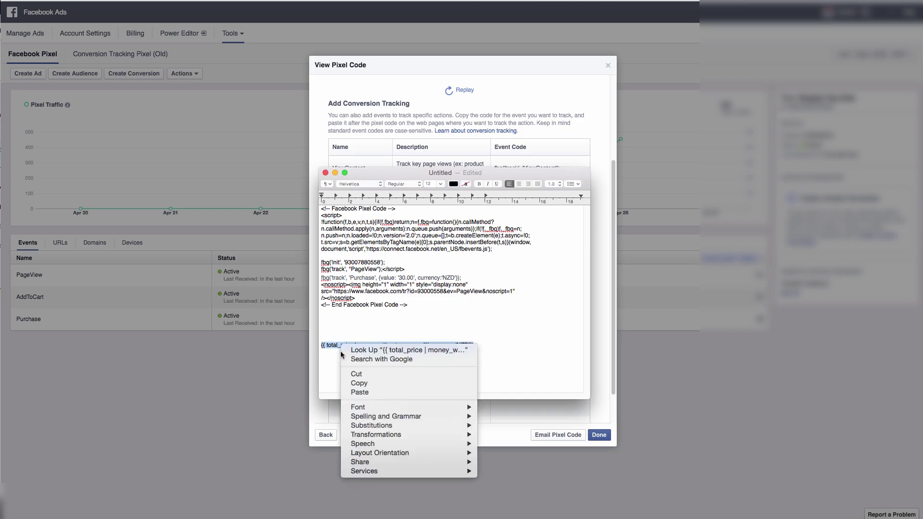
pyautogui.click(357, 384)
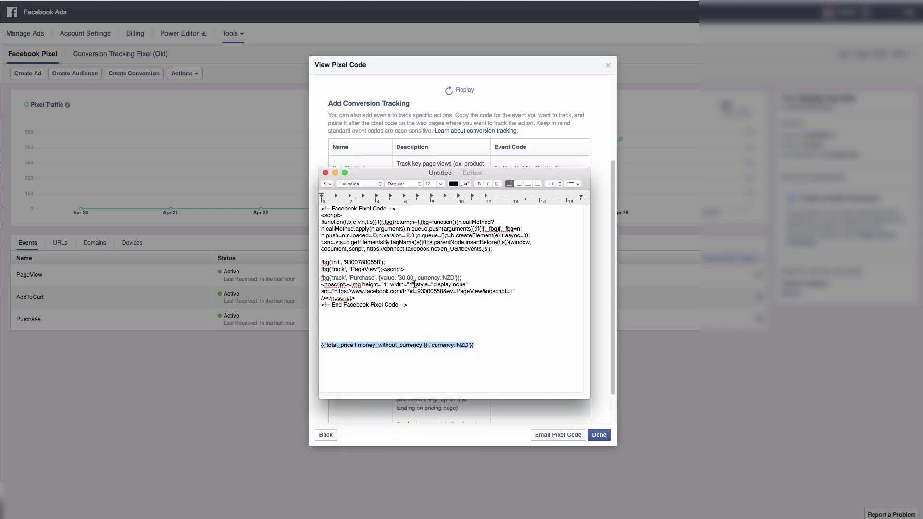
pyautogui.moveTo(413, 278); pyautogui.dragTo(398, 277)
pyautogui.rightClick(401, 277)
pyautogui.click(415, 326)
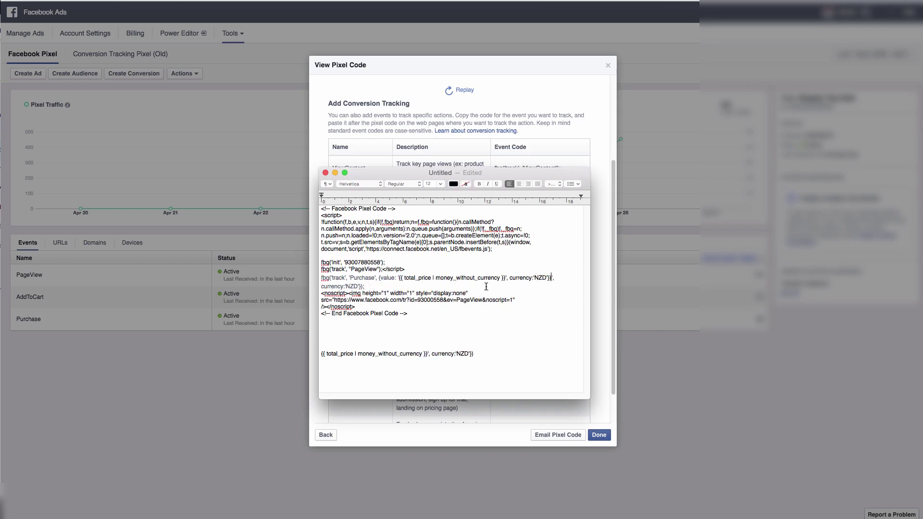
# Step: Delete the duplicate NZD currency text left behind the pasted snippet in the Purchase line
pyautogui.doubleClick(355, 287)
pyautogui.click(390, 294)
pyautogui.moveTo(364, 287); pyautogui.dragTo(554, 281)
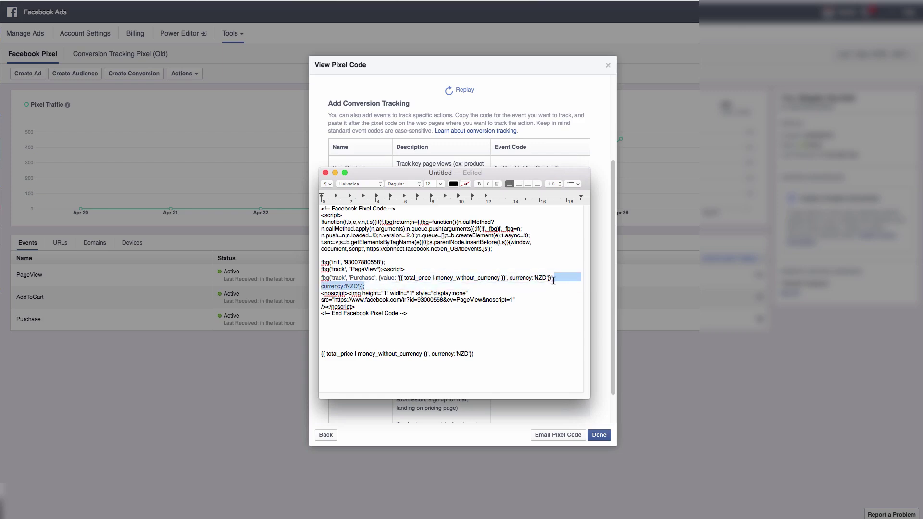
pyautogui.press('BackSpace')
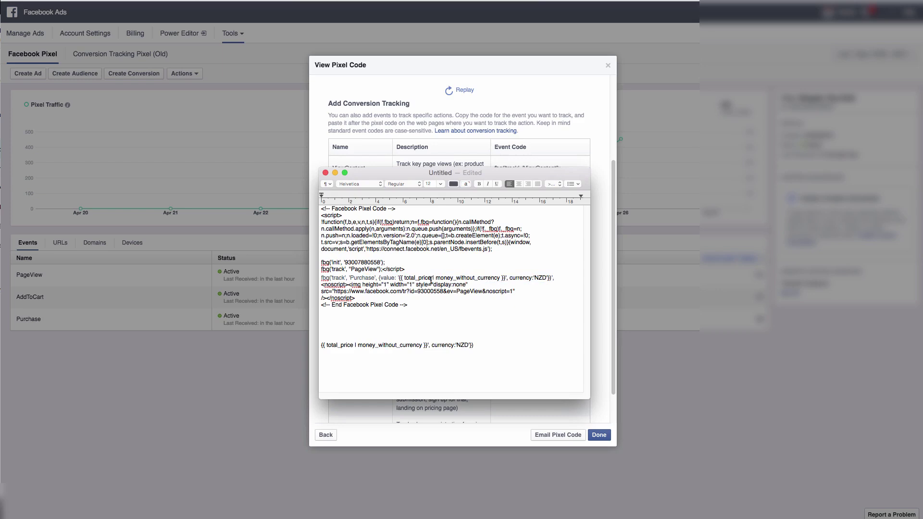
# Step: Review the edited Purchase line against the PageView line, highlighting the event call, its value and its NZD currency part
pyautogui.moveTo(322, 277); pyautogui.dragTo(457, 278)
pyautogui.doubleClick(347, 270)
pyautogui.moveTo(347, 271); pyautogui.dragTo(431, 279)
pyautogui.click(399, 280)
pyautogui.moveTo(554, 279); pyautogui.dragTo(518, 279)
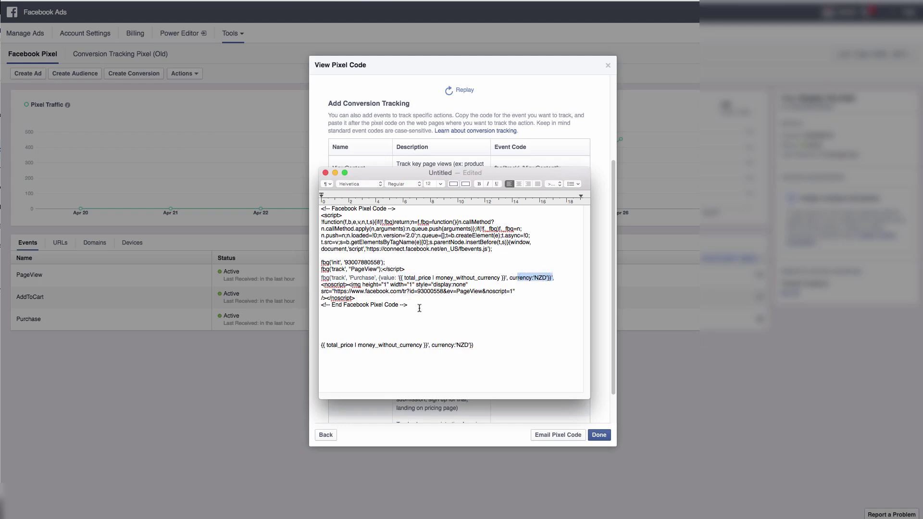
# Step: Copy the complete Facebook Pixel Code block and look through the remaining conversion event codes in Facebook Ads down to CompleteRegistration
pyautogui.moveTo(417, 308); pyautogui.dragTo(323, 211)
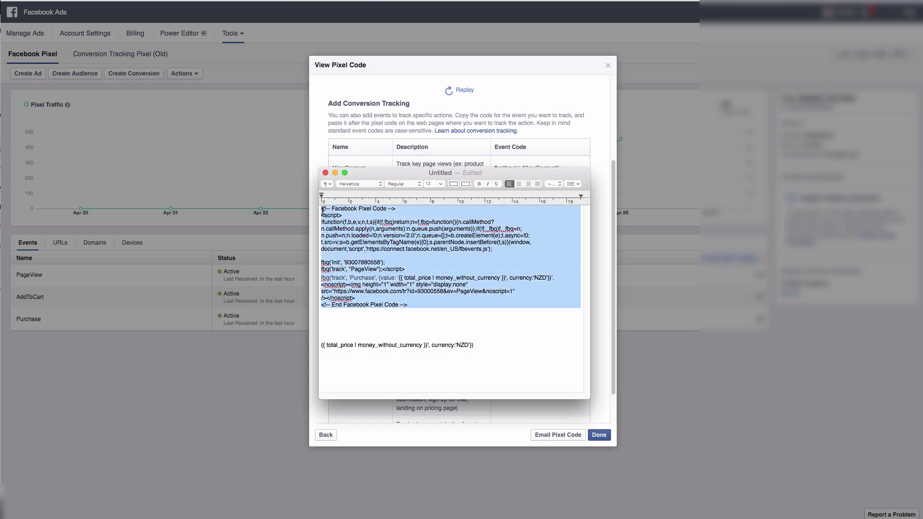
pyautogui.rightClick(342, 222)
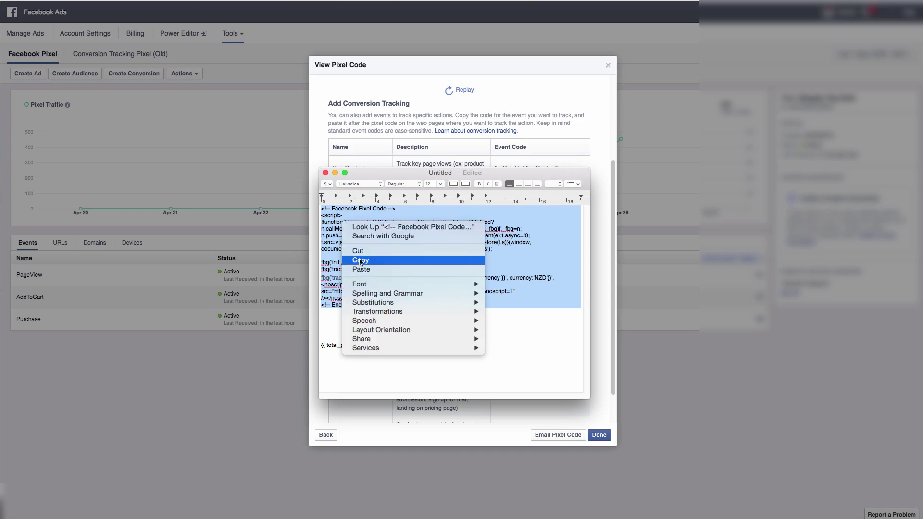
pyautogui.click(323, 146)
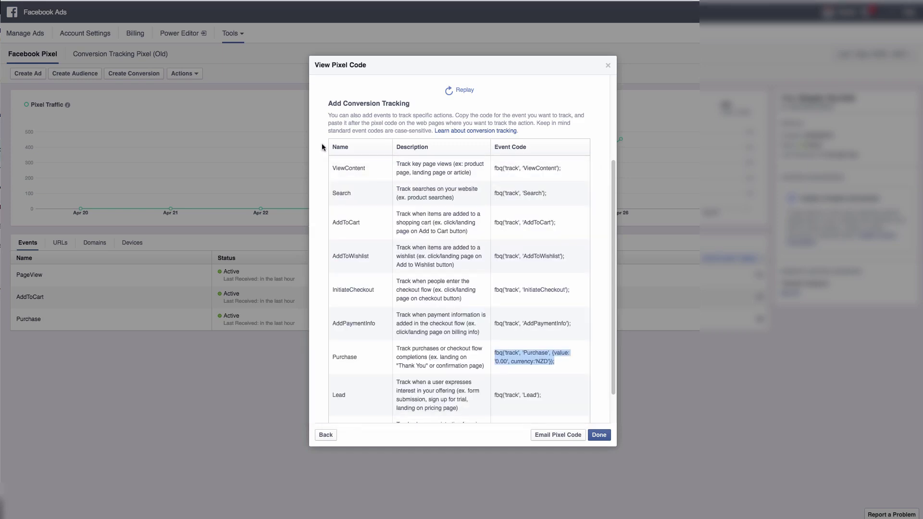
pyautogui.scroll(-2, 481, 269)
pyautogui.scroll(-1, 491, 273)
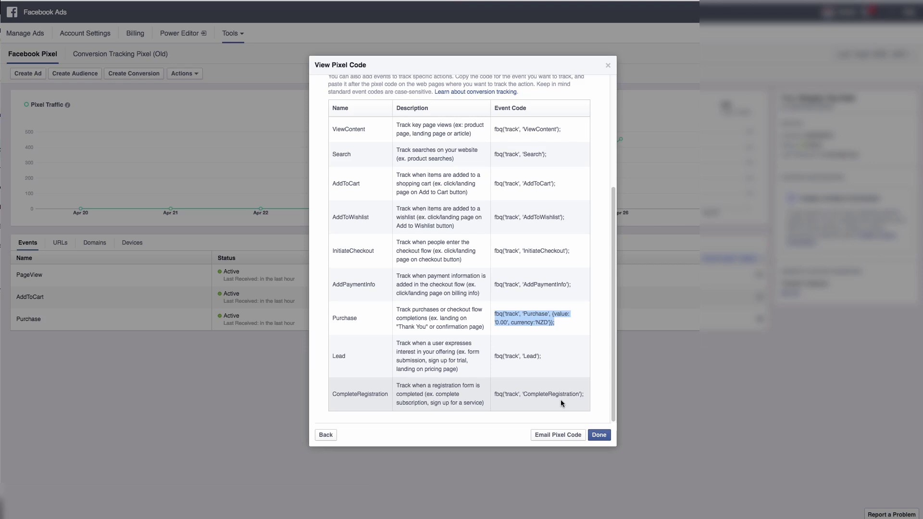
# Step: Return to the text document and copy the selected Facebook Pixel Code block with the Purchase event again
pyautogui.press('super+Tab')
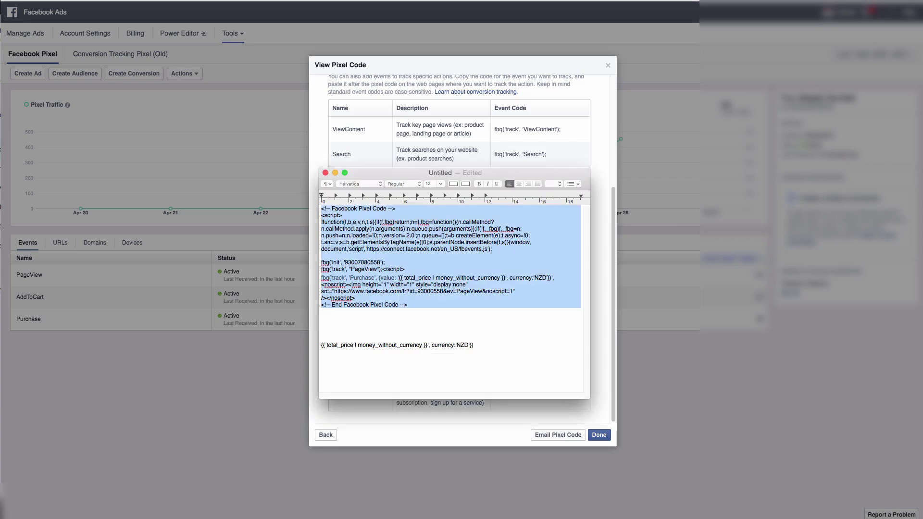
pyautogui.rightClick(438, 254)
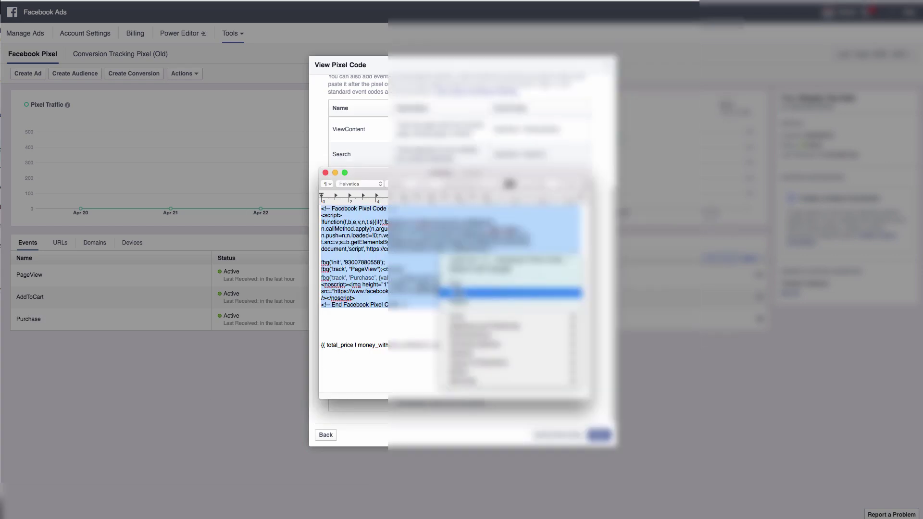
pyautogui.click(457, 303)
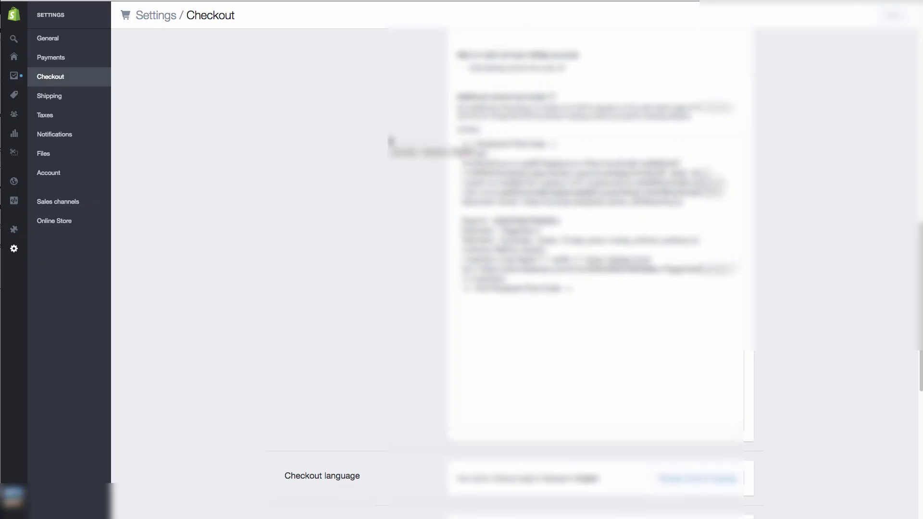
# Step: In Shopify's Checkout settings, replace the contents of the Additional content and scripts box with the copied pixel code
pyautogui.scroll(10, 390, 145)
pyautogui.scroll(5, 392, 164)
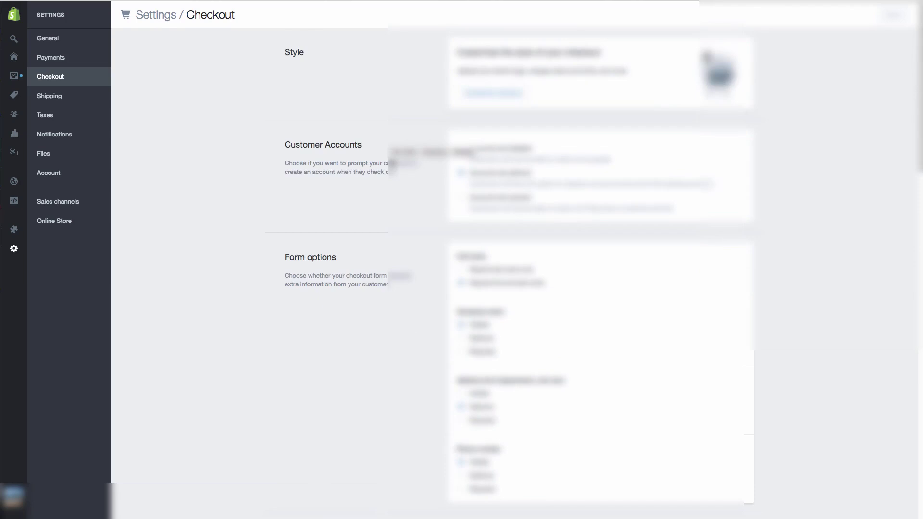
pyautogui.scroll(-15, 379, 114)
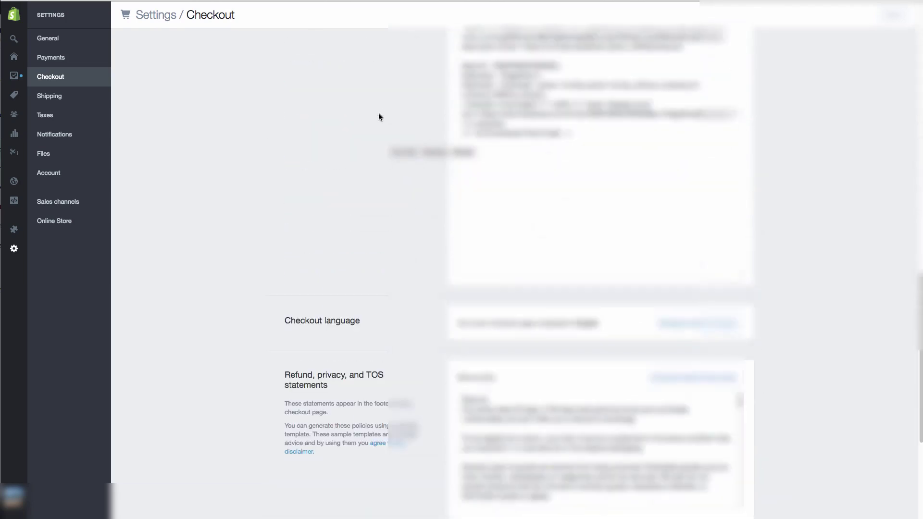
pyautogui.scroll(3, 365, 145)
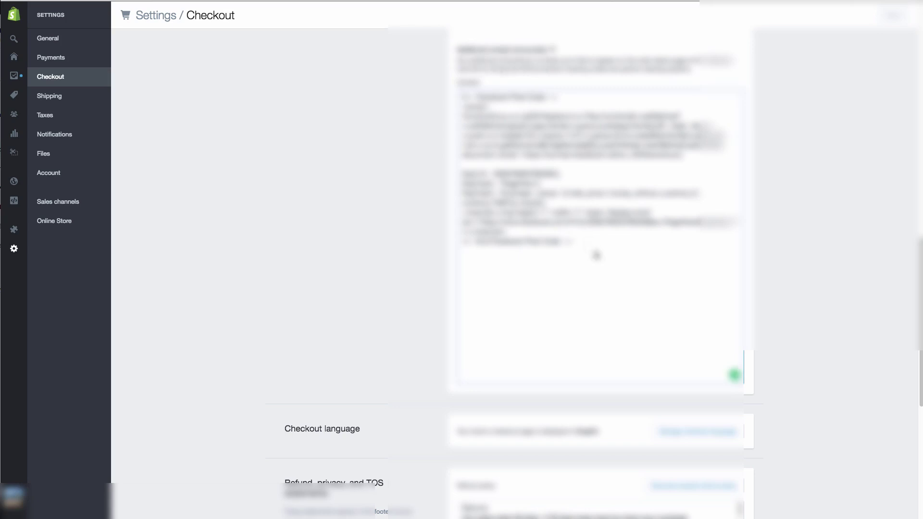
pyautogui.moveTo(596, 255); pyautogui.dragTo(462, 96)
pyautogui.rightClick(529, 130)
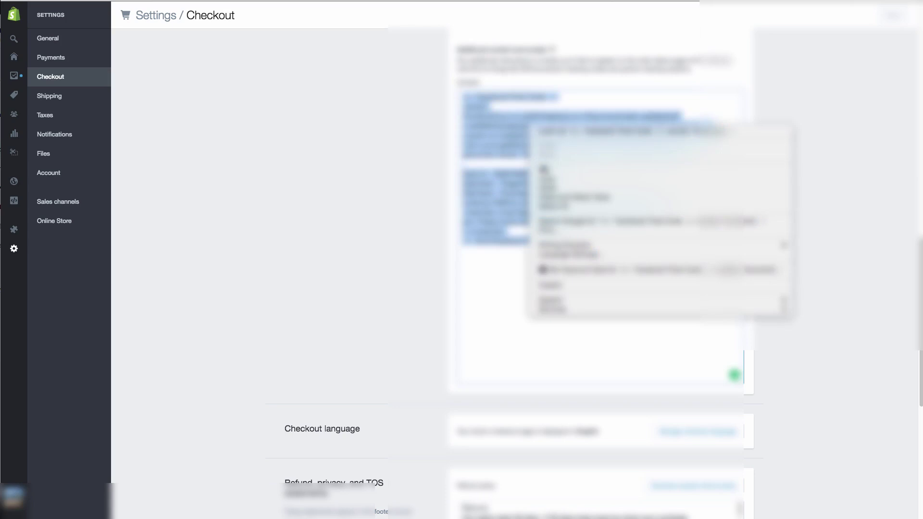
pyautogui.click(553, 191)
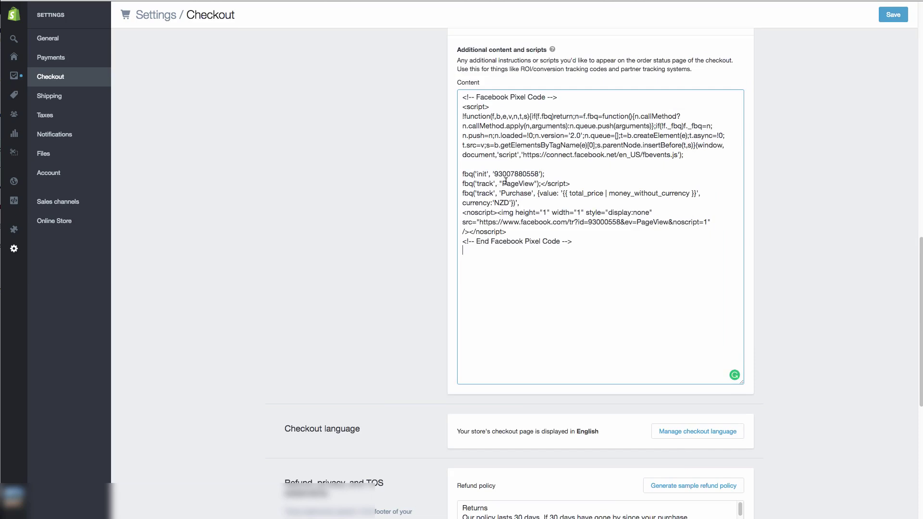
# Step: Check the Purchase event line in the pasted checkout script, highlighting the word Purchase
pyautogui.moveTo(501, 193); pyautogui.dragTo(531, 192)
pyautogui.click(502, 193)
pyautogui.scroll(2, 502, 193)
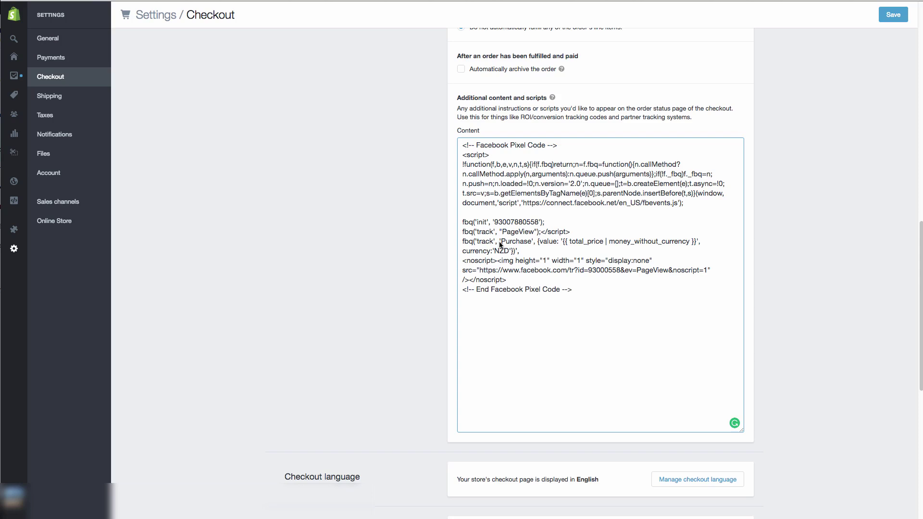
pyautogui.moveTo(500, 246); pyautogui.dragTo(517, 246)
# Step: Open Shopify's General settings and look through the store details down to the currency setting
pyautogui.scroll(3, 499, 268)
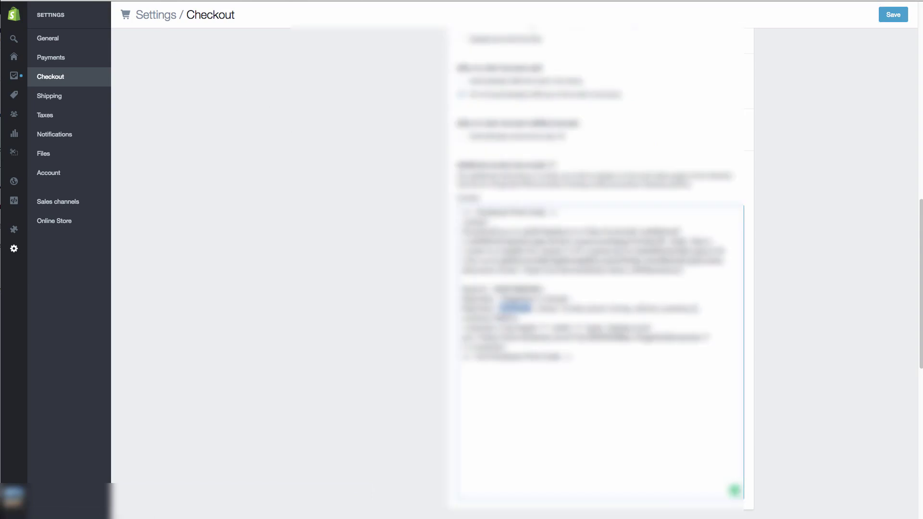
pyautogui.scroll(10, 274, 131)
pyautogui.scroll(-10, 274, 131)
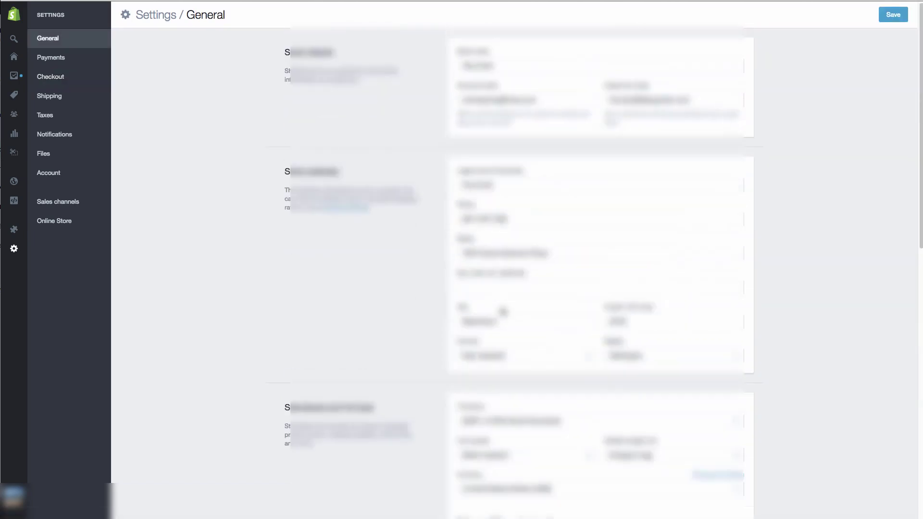
pyautogui.scroll(-8, 503, 312)
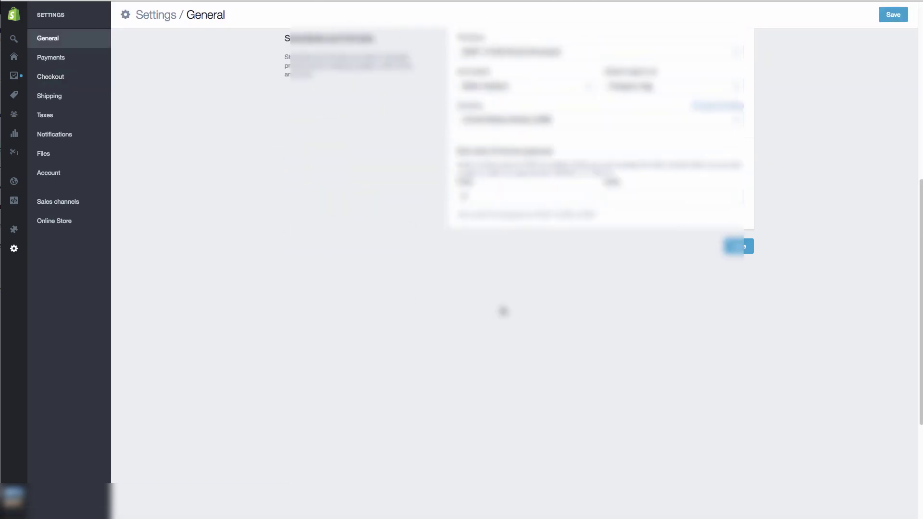
pyautogui.scroll(-4, 503, 312)
pyautogui.scroll(9, 502, 315)
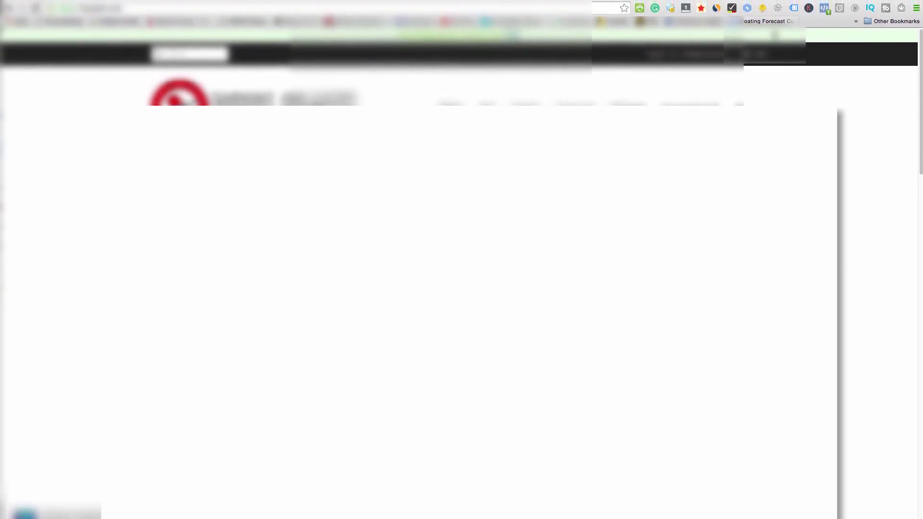
# Step: Check the storefront page with the Facebook Pixel Helper extension to see which pixel events load
pyautogui.click(825, 8)
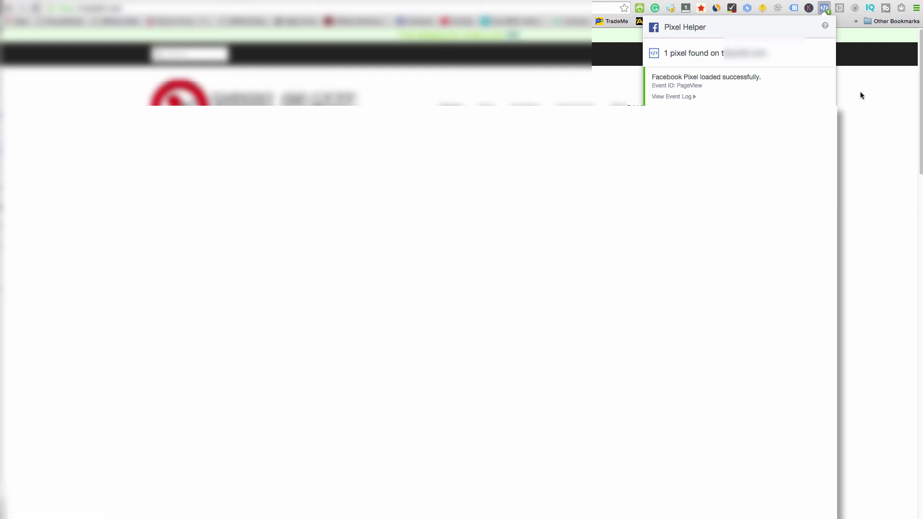
pyautogui.click(823, 9)
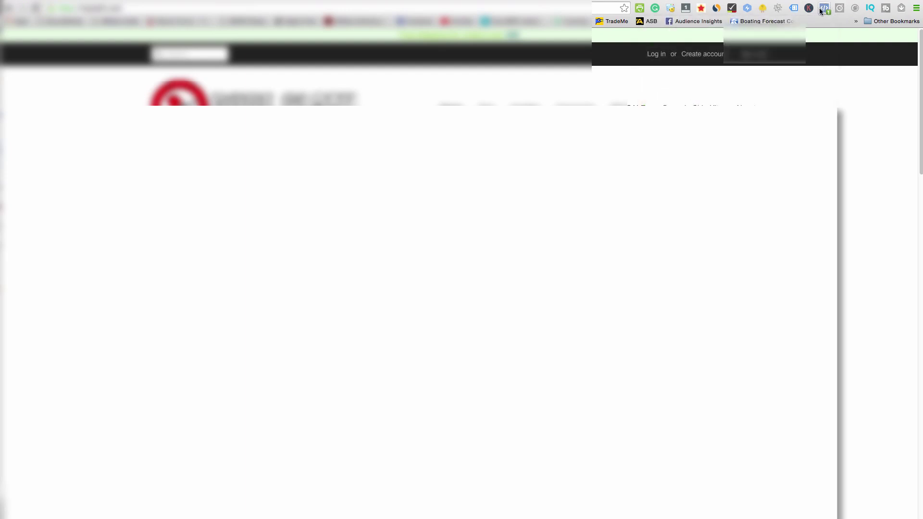
pyautogui.click(823, 8)
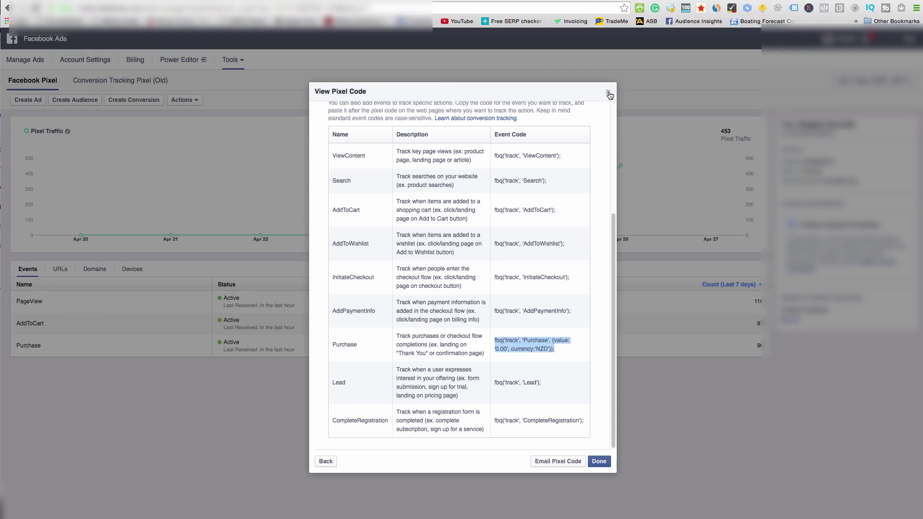
# Step: In Facebook Ads, close the event codes, reopen the pixel code view and highlight the base Facebook Pixel Code
pyautogui.click(608, 92)
pyautogui.click(198, 100)
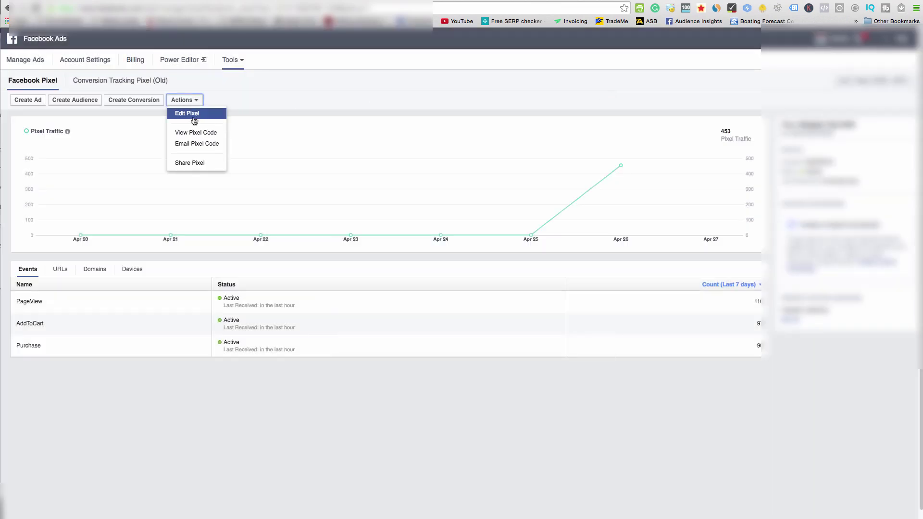
pyautogui.click(192, 133)
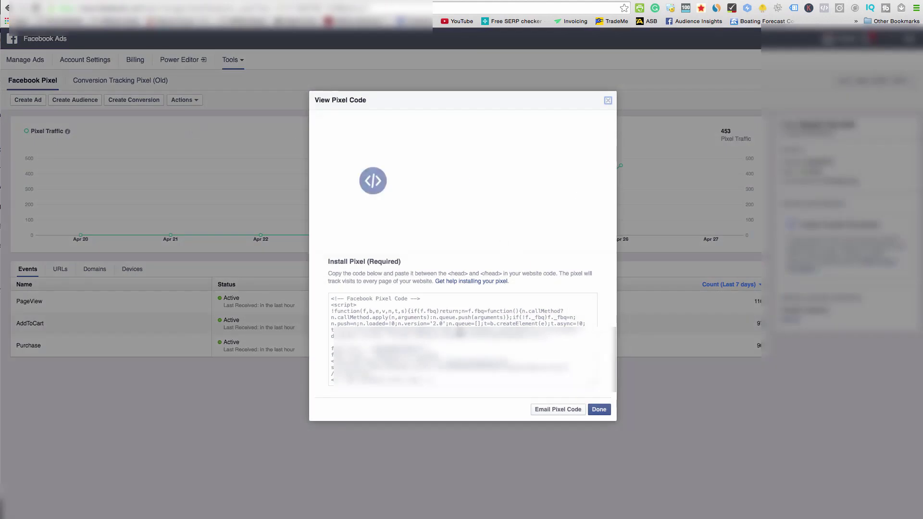
pyautogui.click(376, 352)
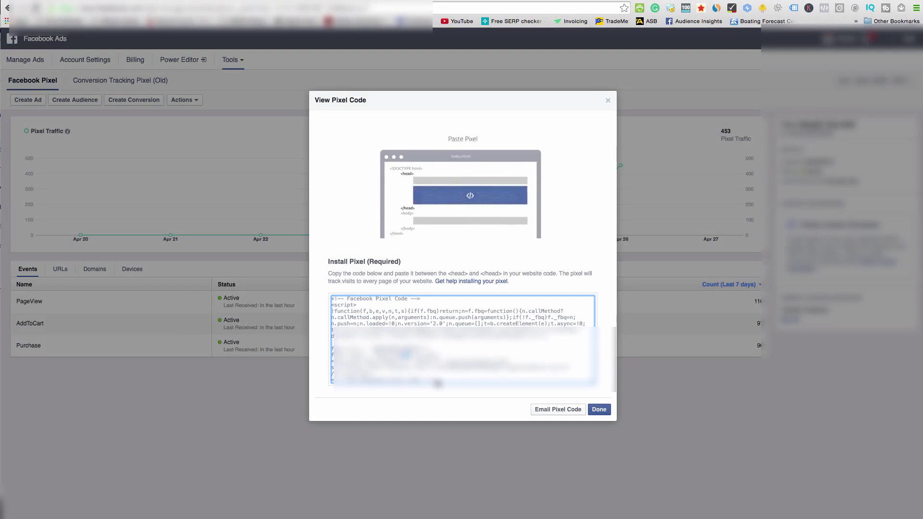
pyautogui.moveTo(437, 384); pyautogui.dragTo(332, 298)
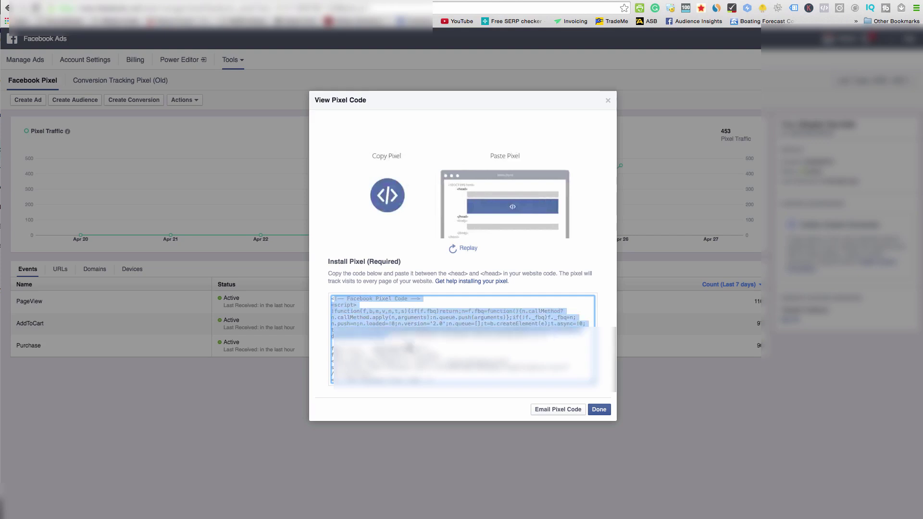
pyautogui.click(456, 362)
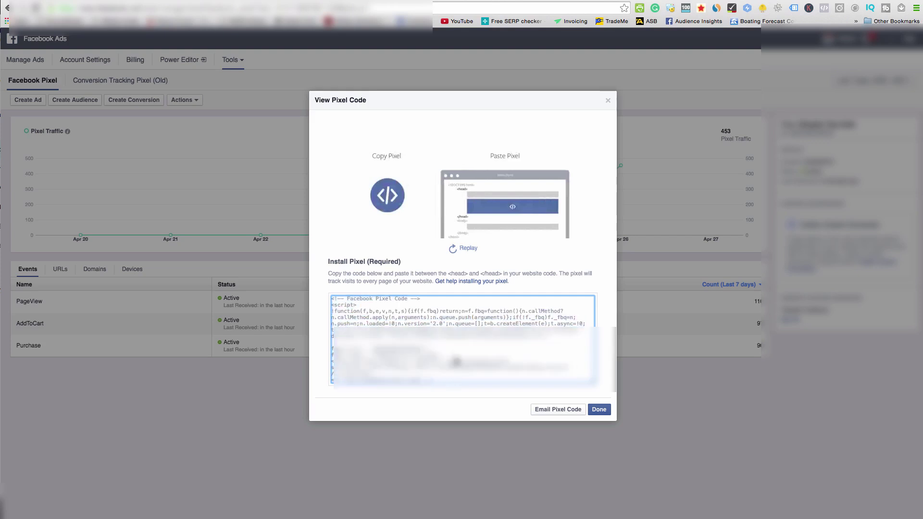
# Step: Review the full base Facebook Pixel Code by highlighting it from its end back to its opening comment
pyautogui.moveTo(433, 385); pyautogui.dragTo(329, 298)
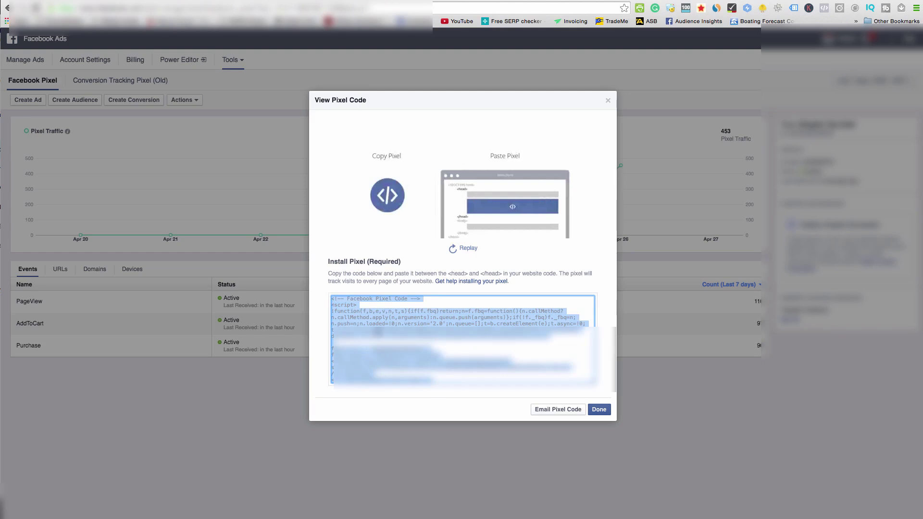
pyautogui.click(377, 331)
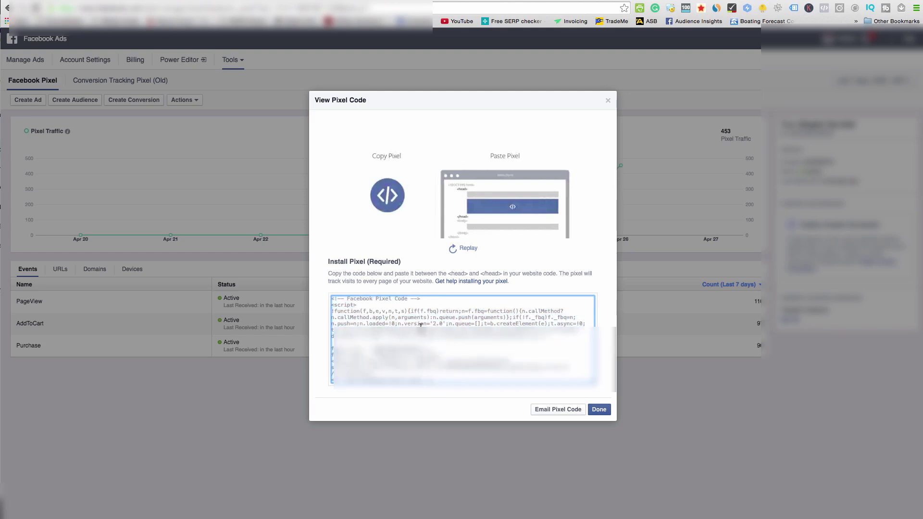
pyautogui.press('super+Tab')
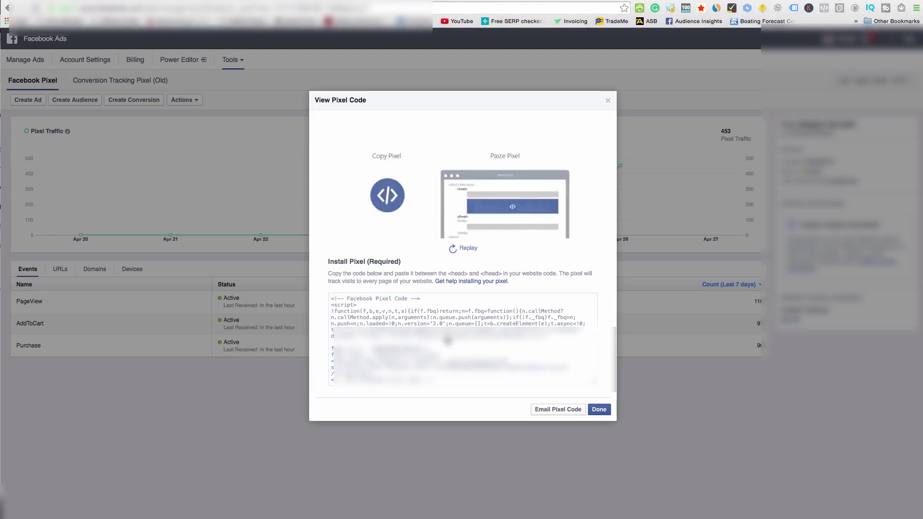
pyautogui.click(448, 340)
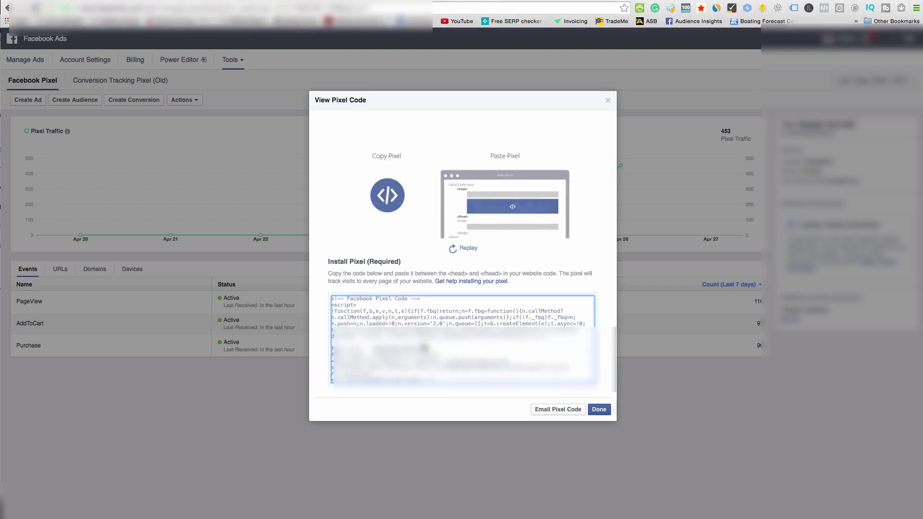
# Step: Close the base code view, reopen the pixel code at the conversion tracking events and expand the full event list
pyautogui.click(608, 100)
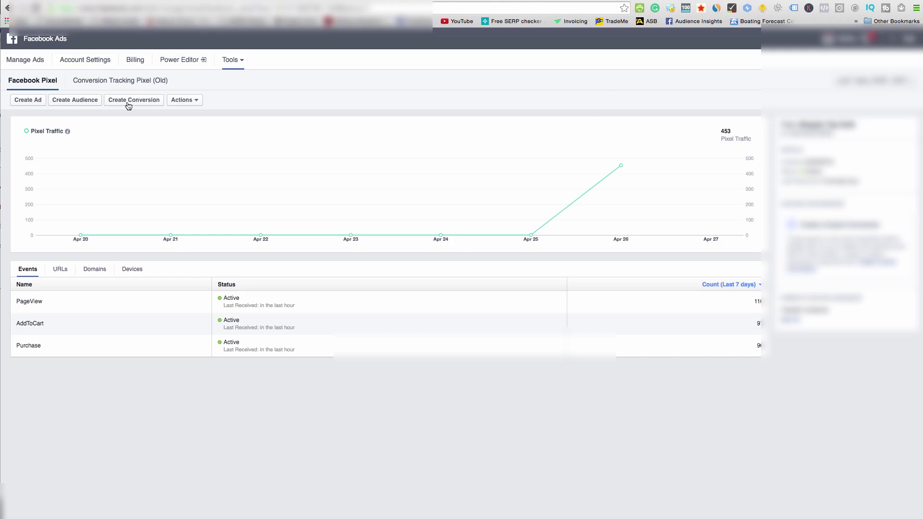
pyautogui.click(158, 102)
pyautogui.click(413, 218)
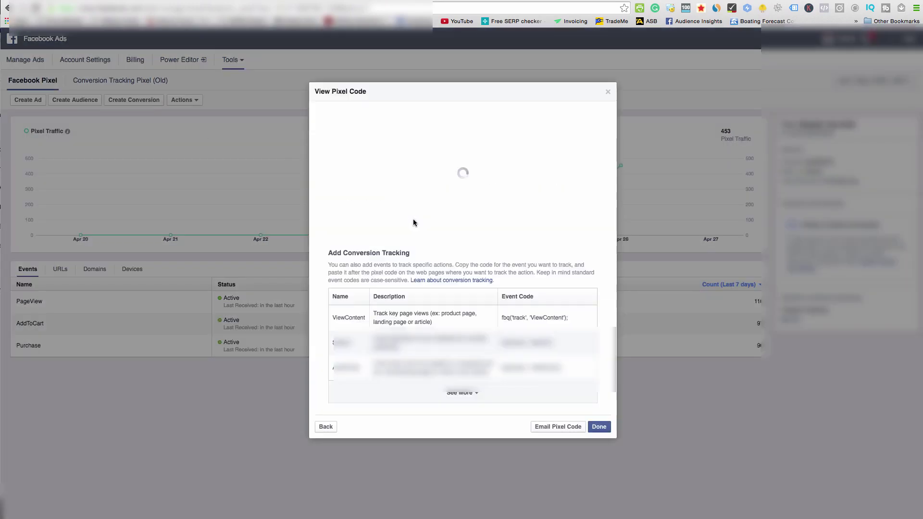
pyautogui.click(461, 393)
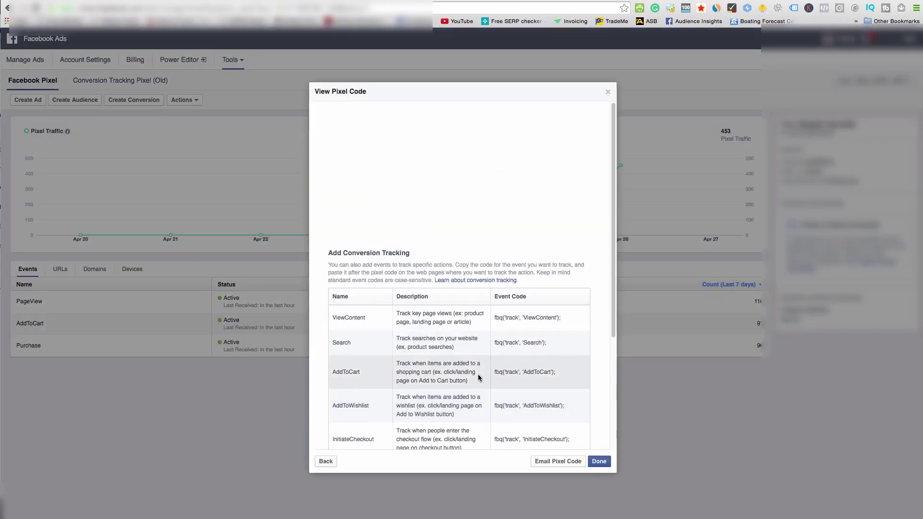
# Step: Copy the Purchase event code from the conversion tracking table
pyautogui.scroll(-2, 478, 377)
pyautogui.scroll(-2, 497, 386)
pyautogui.moveTo(557, 381); pyautogui.dragTo(497, 372)
pyautogui.rightClick(512, 378)
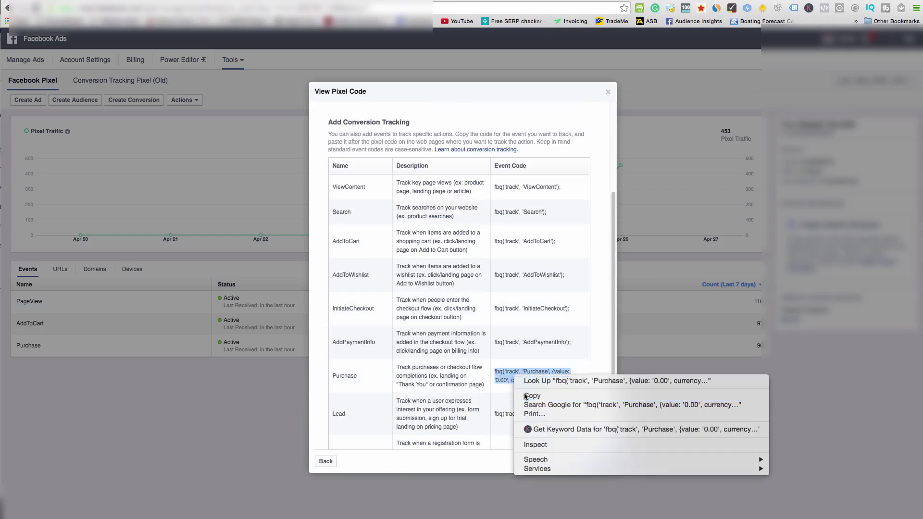
pyautogui.click(527, 396)
# Step: Switch to the text editor and replace the existing Purchase line in the pixel script with the copied event code
pyautogui.press('super+Tab')
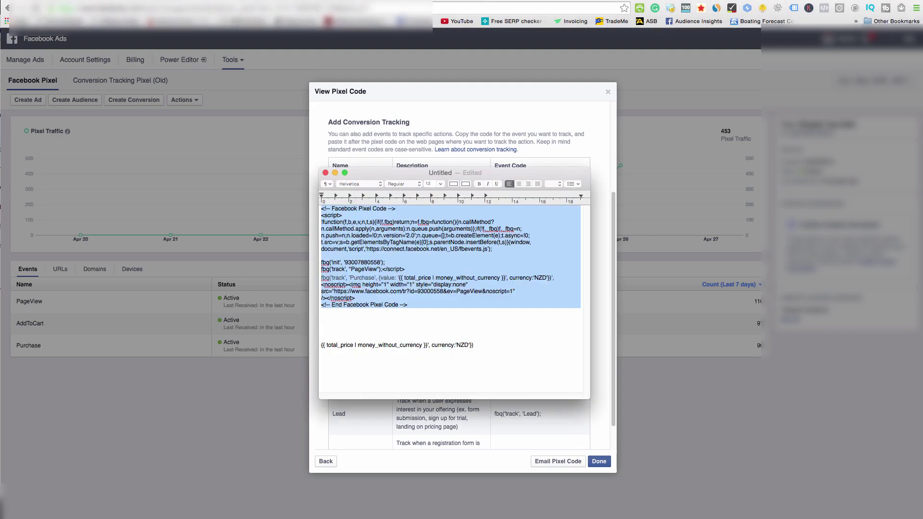
pyautogui.click(417, 278)
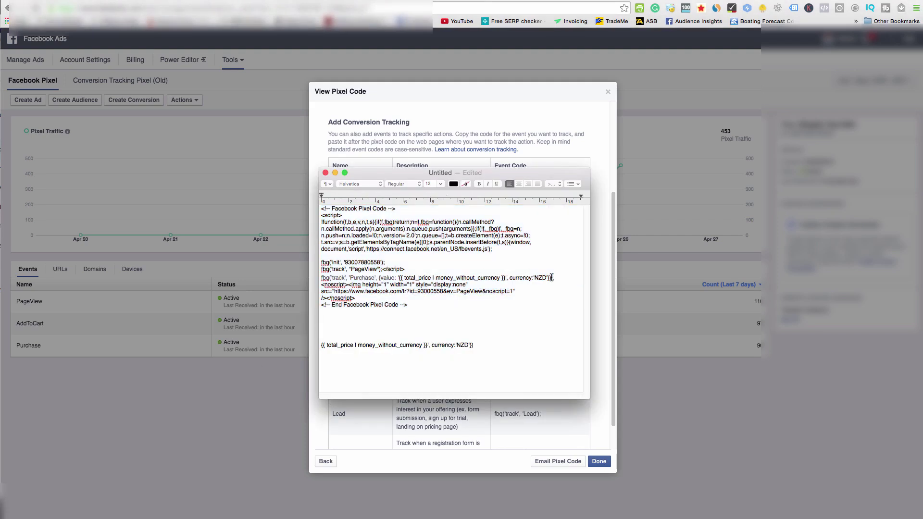
pyautogui.moveTo(556, 278); pyautogui.dragTo(313, 276)
pyautogui.rightClick(331, 277)
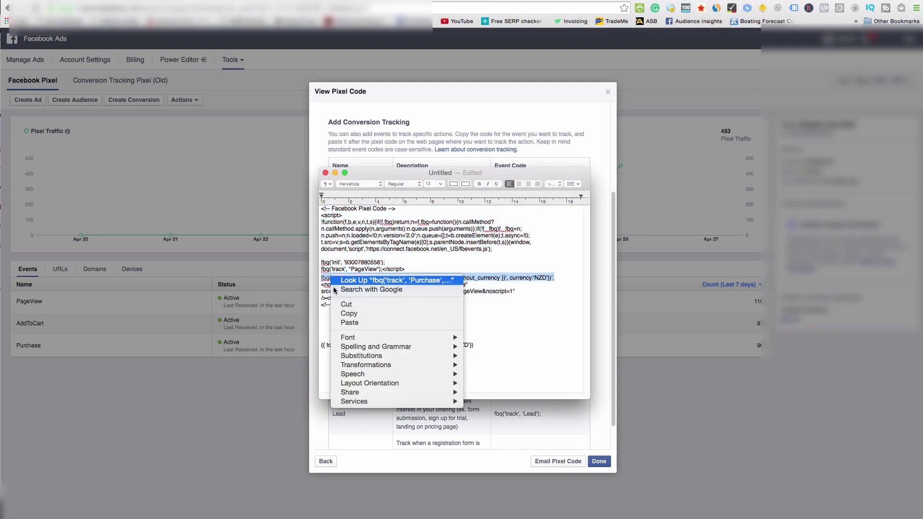
pyautogui.click(349, 323)
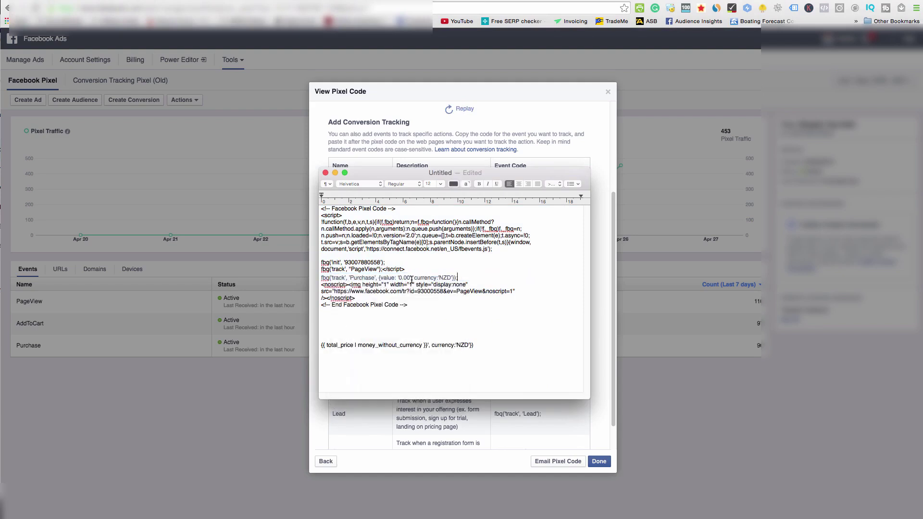
# Step: Replace the 0.00 value in the Purchase line with {{ total_price | money_without_currency }}, copied from the snippet below the script
pyautogui.moveTo(409, 278); pyautogui.dragTo(398, 278)
pyautogui.click(445, 346)
pyautogui.moveTo(428, 345); pyautogui.dragTo(321, 345)
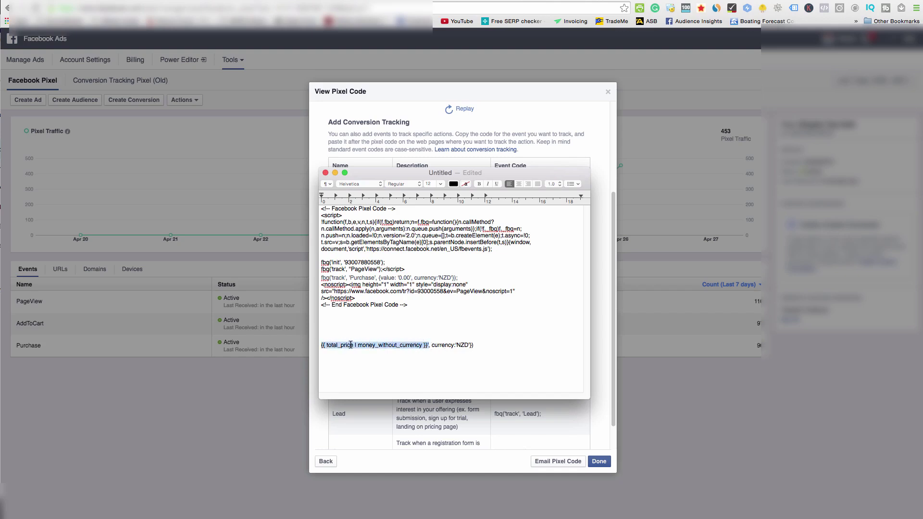
pyautogui.rightClick(353, 345)
pyautogui.click(373, 382)
pyautogui.click(407, 350)
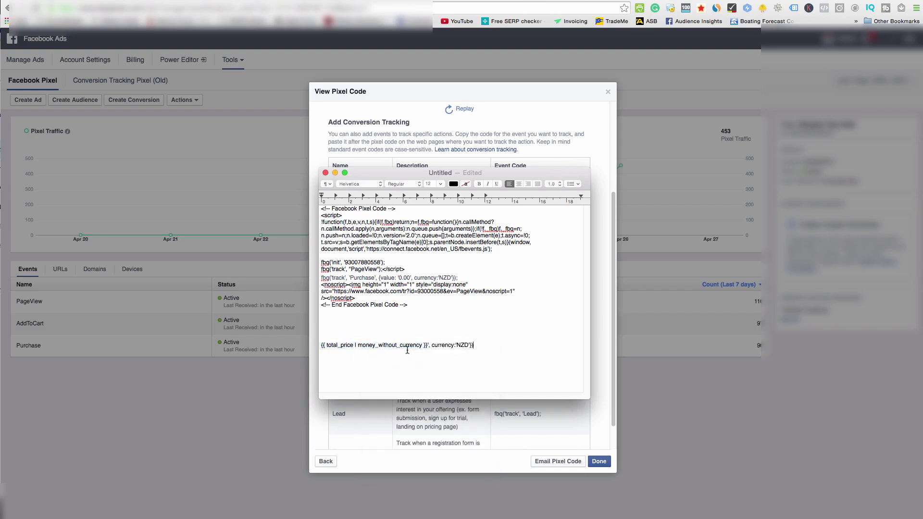
pyautogui.moveTo(428, 346); pyautogui.dragTo(321, 346)
pyautogui.rightClick(338, 345)
pyautogui.click(358, 381)
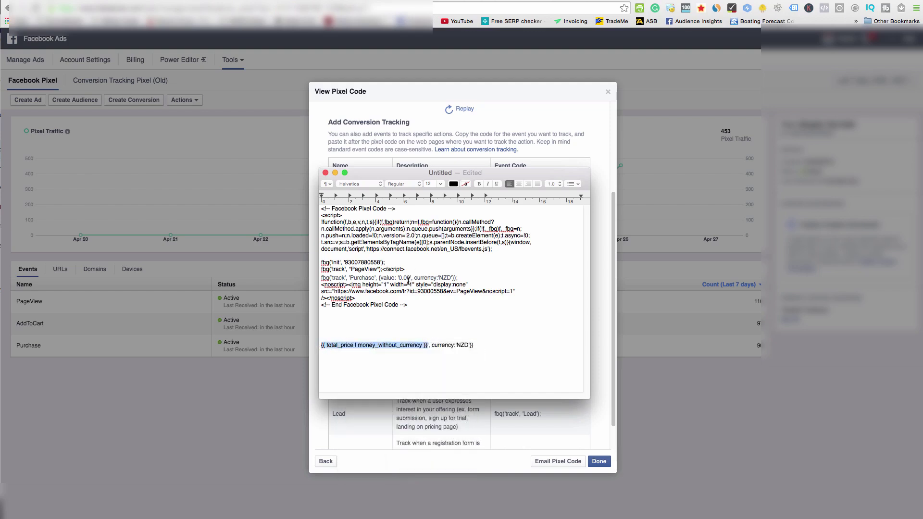
pyautogui.moveTo(411, 279); pyautogui.dragTo(400, 279)
pyautogui.rightClick(400, 277)
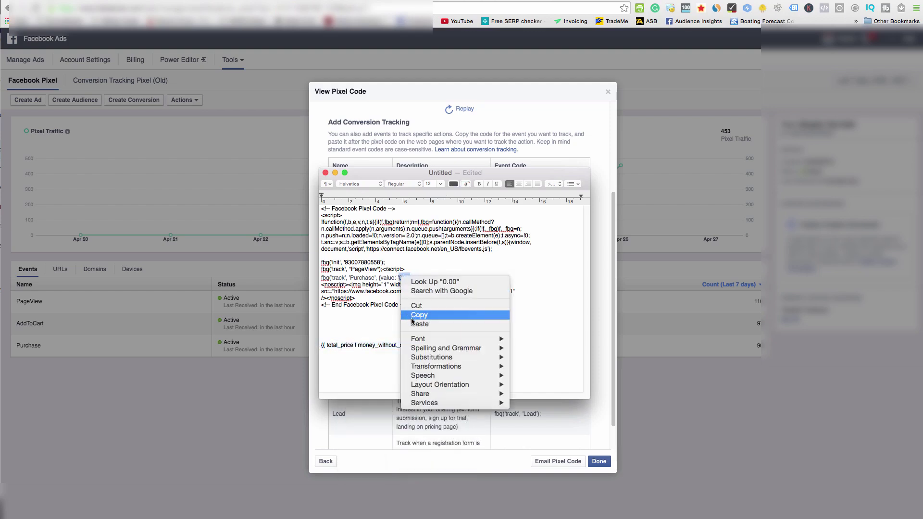
pyautogui.click(413, 324)
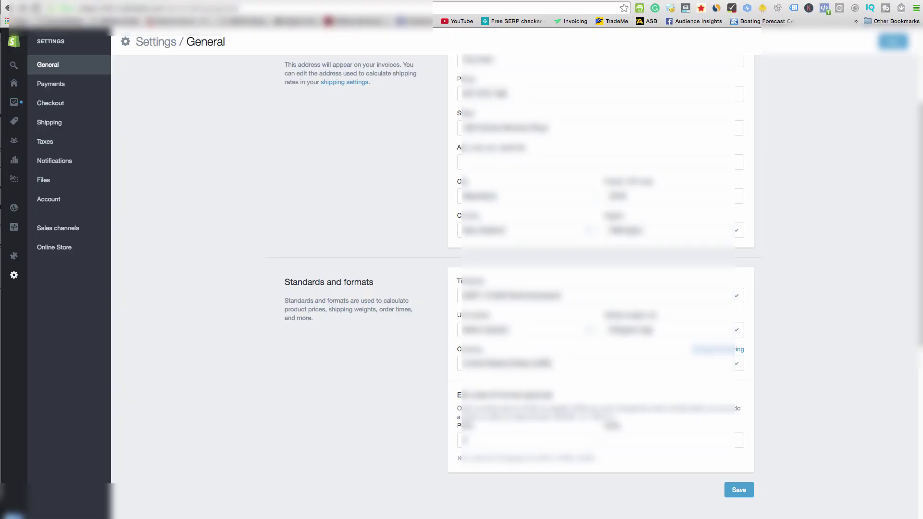
# Step: In Shopify, open the Checkout settings and review the Facebook Pixel Code under Additional content and scripts
pyautogui.scroll(-8, 418, 278)
pyautogui.scroll(2, 408, 261)
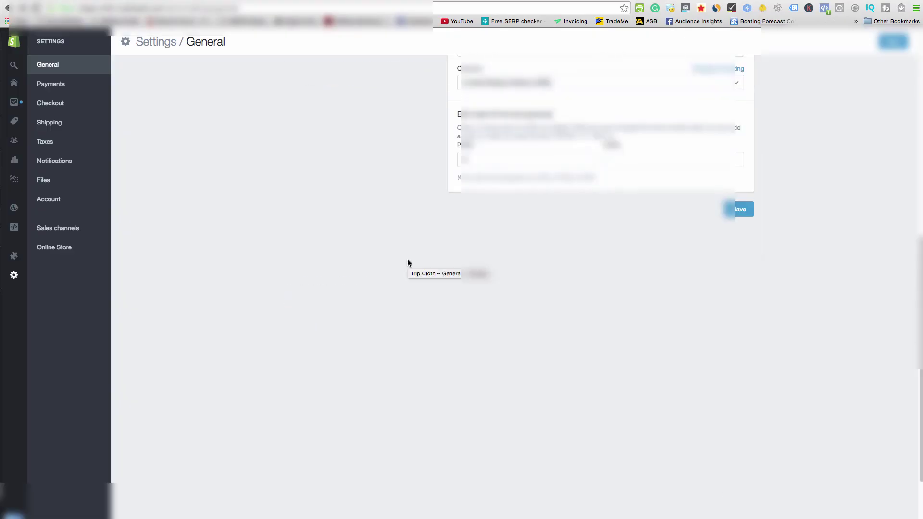
pyautogui.click(61, 101)
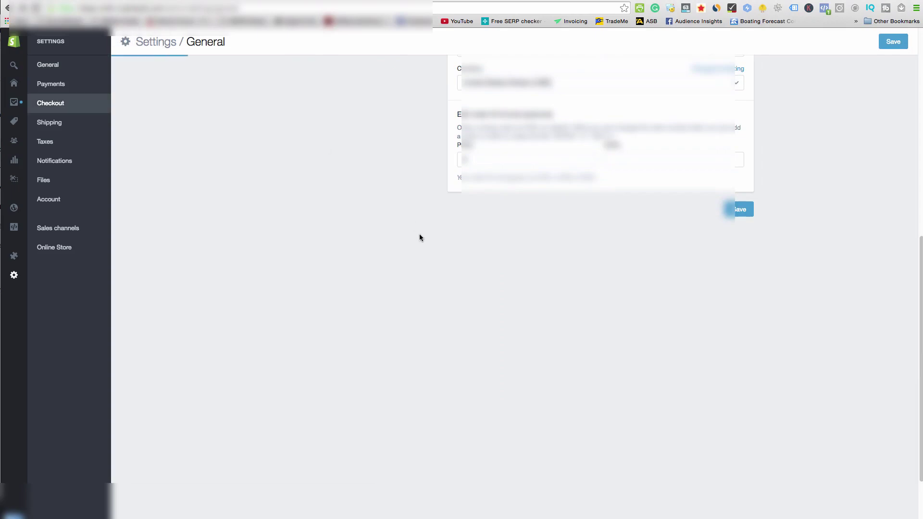
pyautogui.scroll(-15, 422, 250)
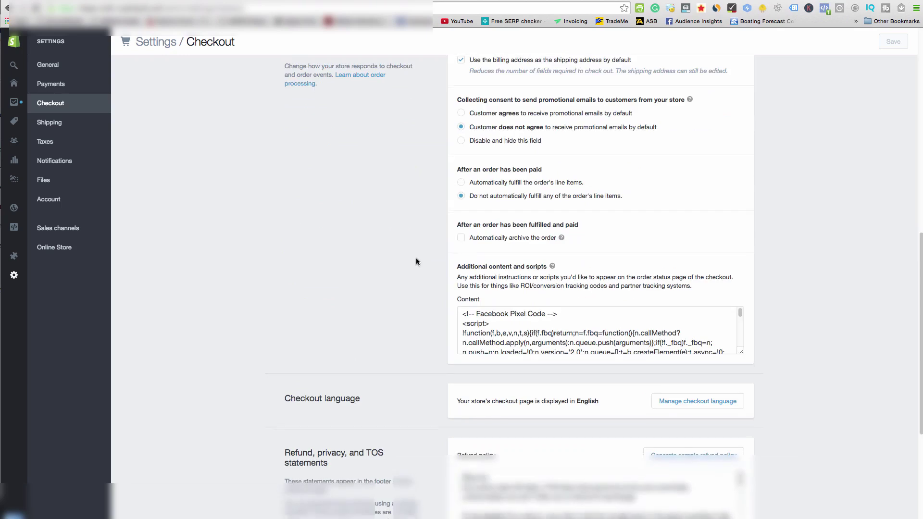
pyautogui.scroll(-1, 417, 259)
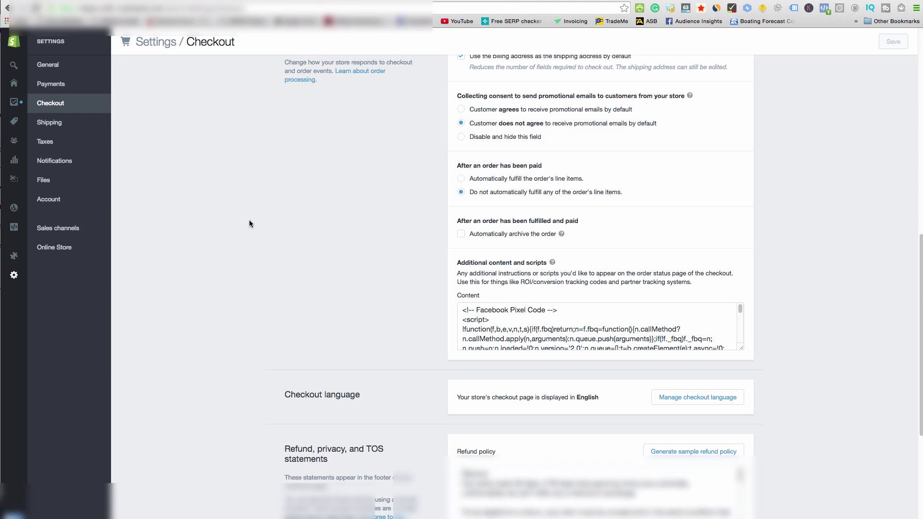
pyautogui.click(490, 328)
pyautogui.scroll(-1, 526, 338)
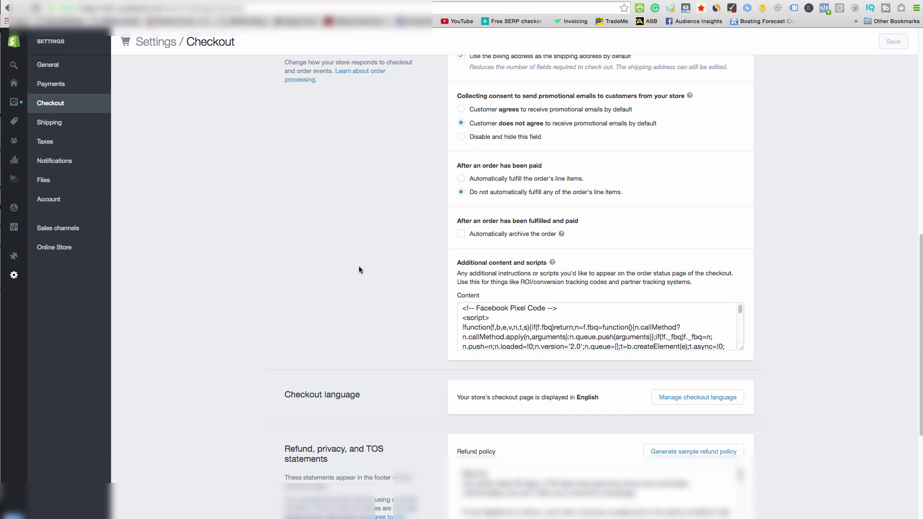
pyautogui.scroll(-1, 479, 314)
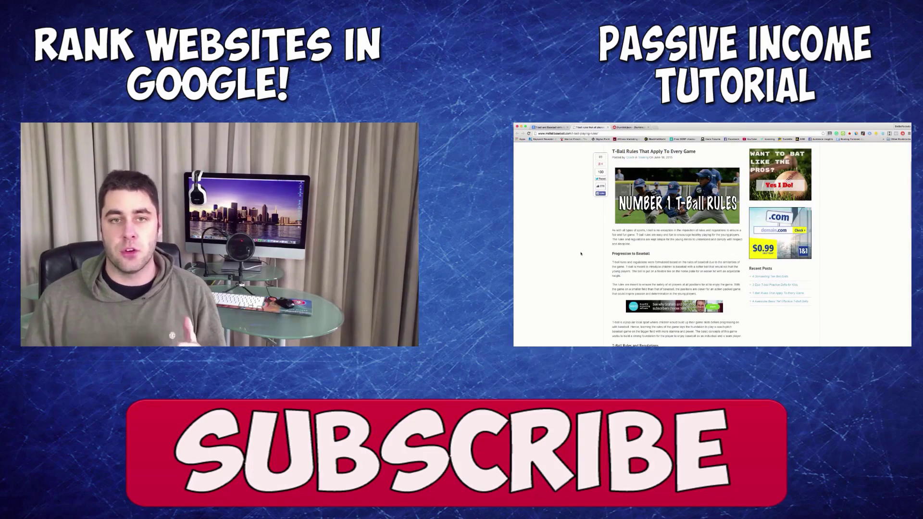
pyautogui.scroll(-3, 574, 242)
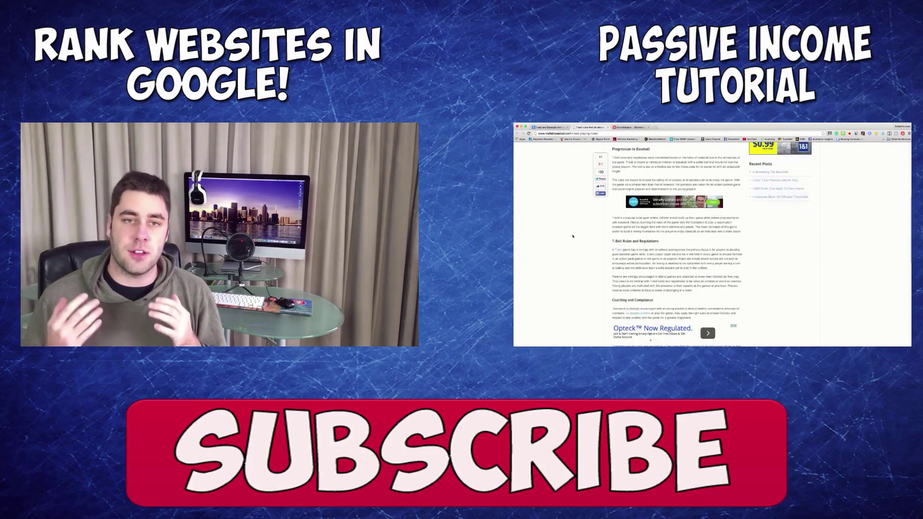